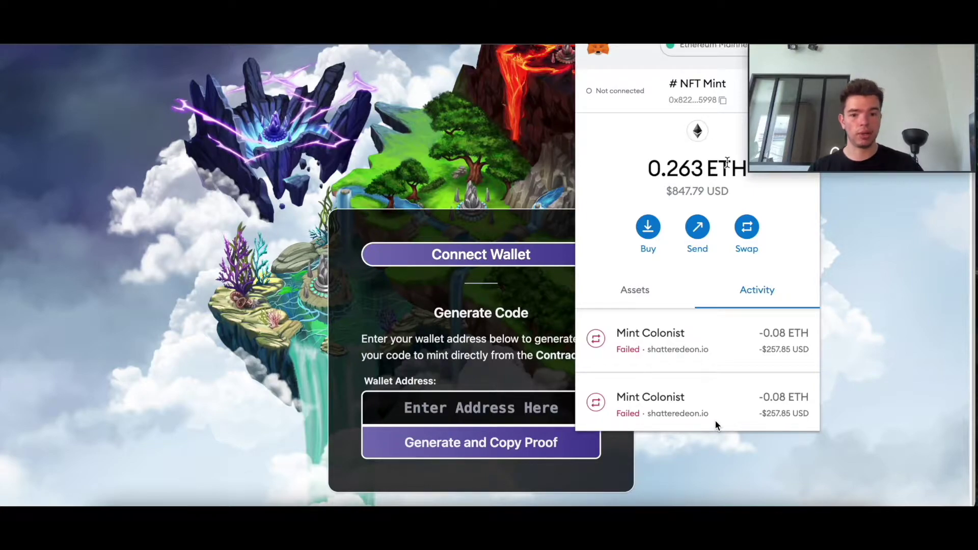
# - Connect the wallet to the mint site and reload the page to refresh the supply
pyautogui.moveTo(485, 424)
pyautogui.click(485, 395)
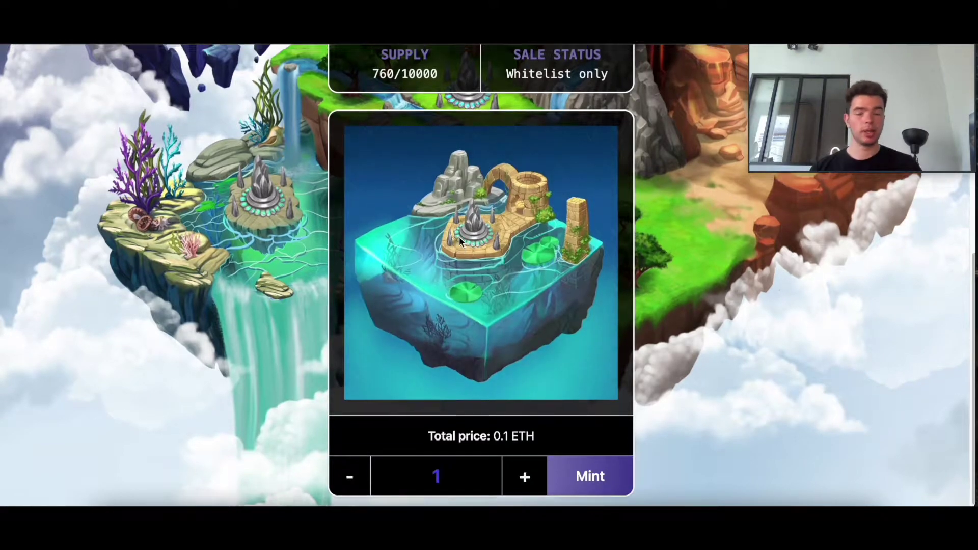
pyautogui.scroll(4, 766, 248)
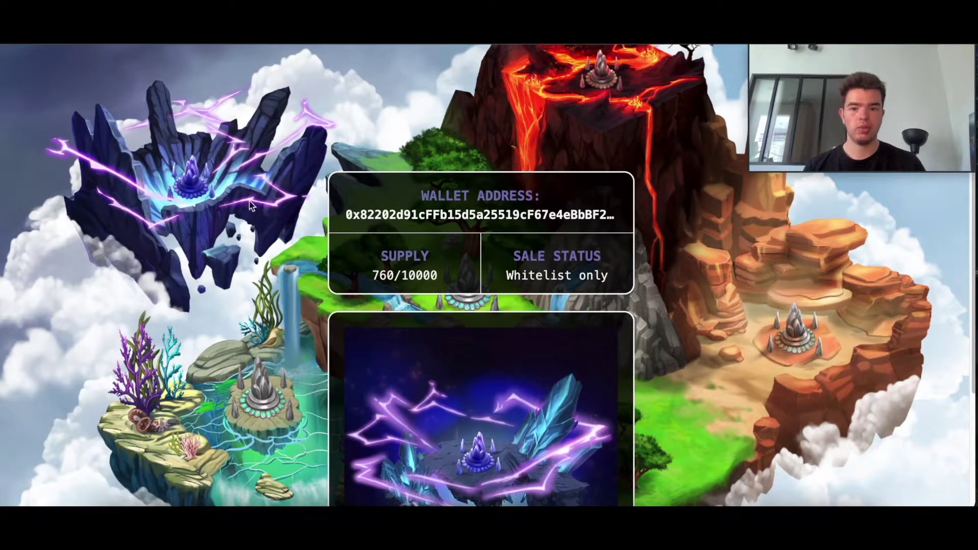
pyautogui.press('super+r')
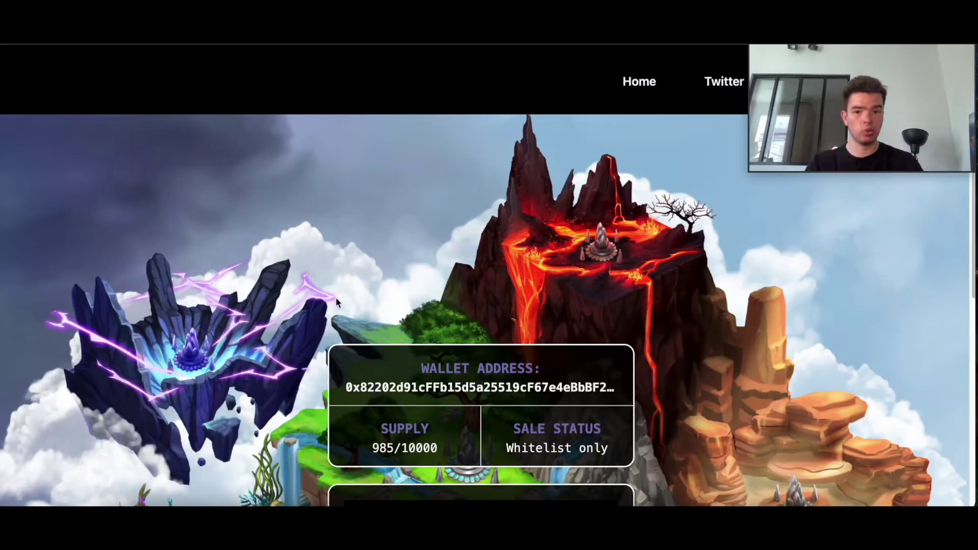
# - Set the mint quantity to 2 and reload the page to check the current supply
pyautogui.scroll(-7, 335, 298)
pyautogui.click(524, 481)
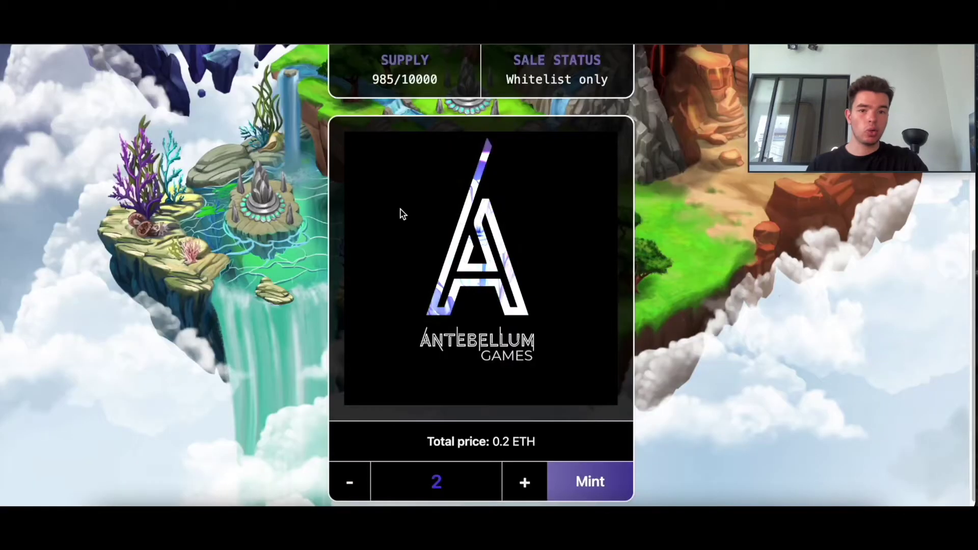
pyautogui.scroll(5, 400, 210)
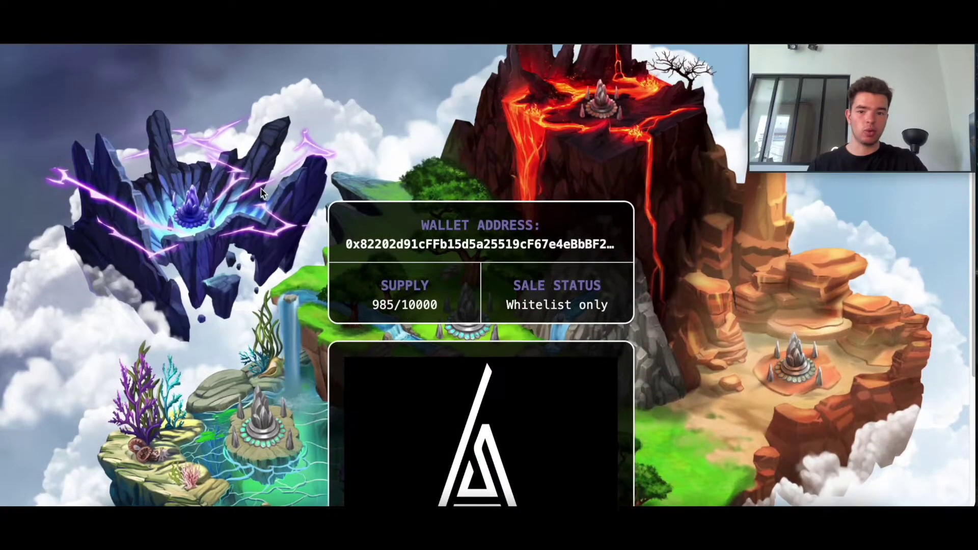
pyautogui.press('super+r')
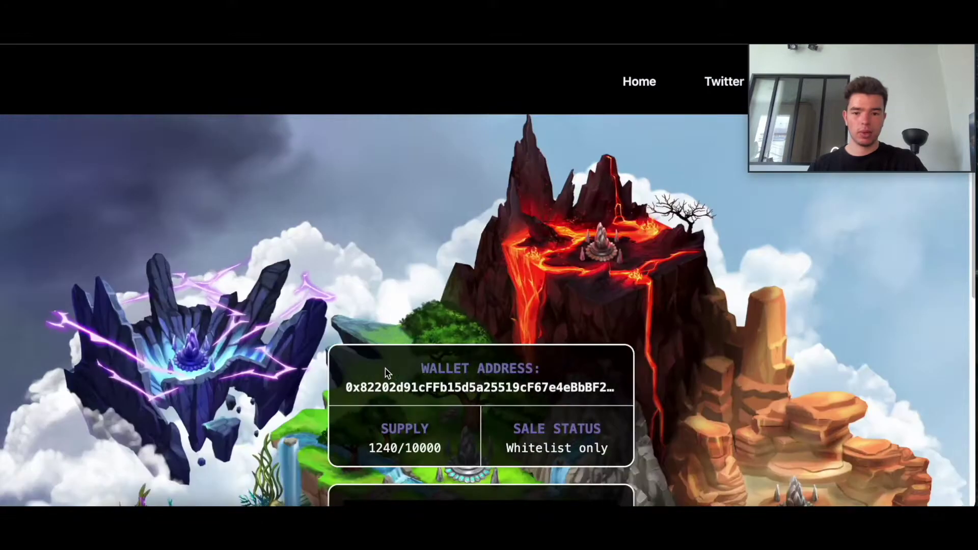
pyautogui.scroll(-2, 385, 373)
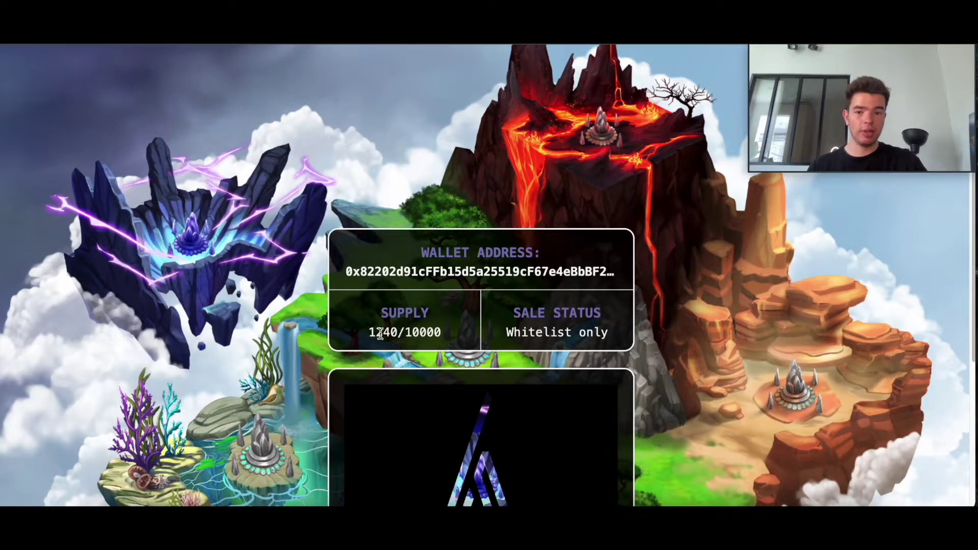
pyautogui.scroll(-3, 469, 305)
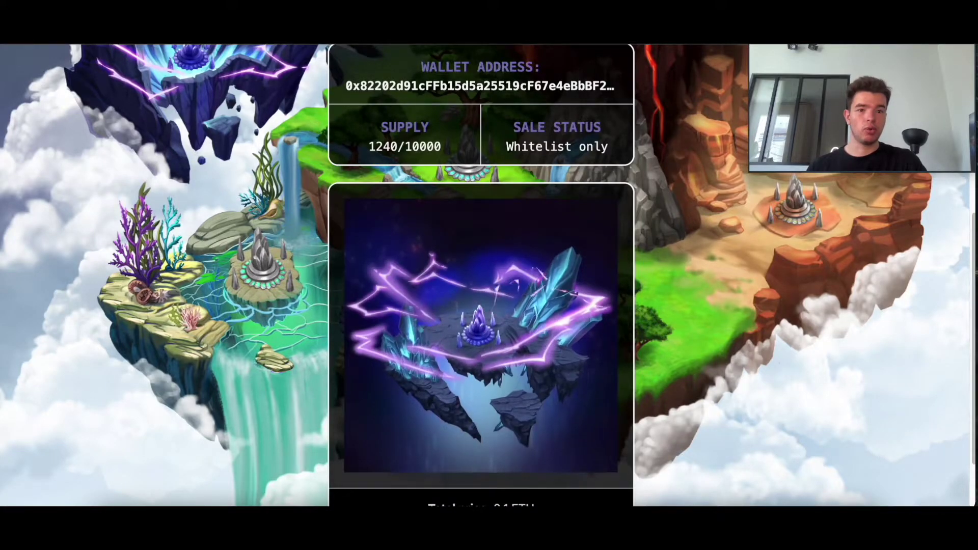
# - Open the bookmarked Ethereum Gas Estimator from the Outils ETH folder in a new tab and examine the next-block gas fees
pyautogui.press('super+t')
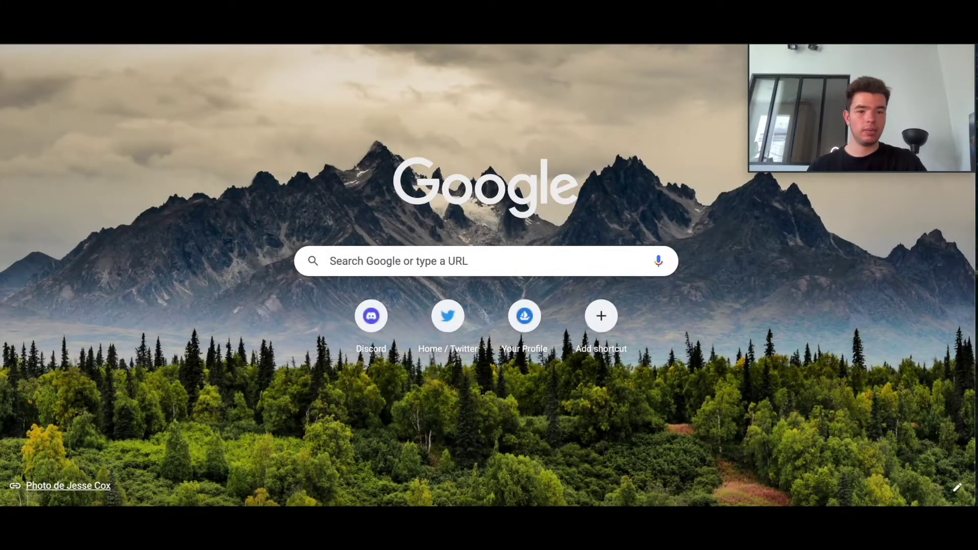
pyautogui.click(321, 37)
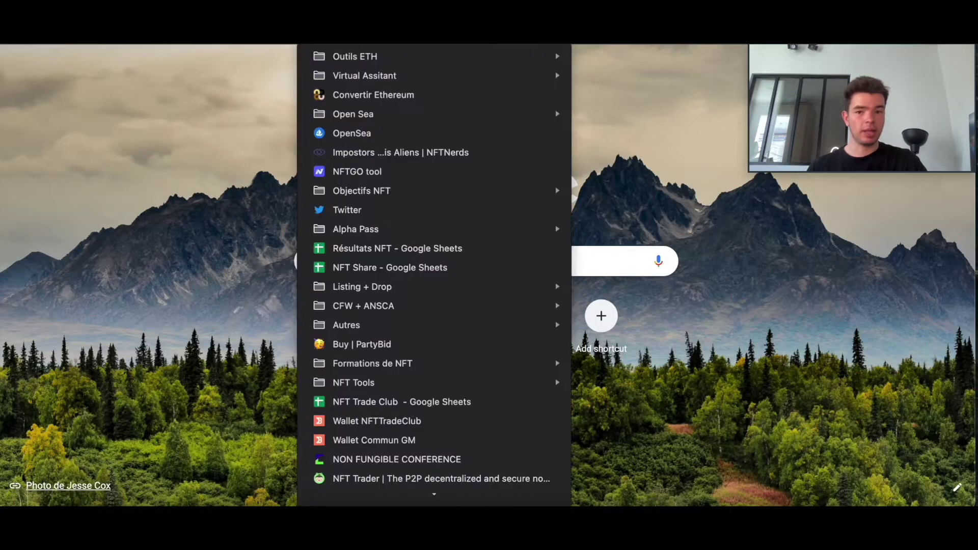
pyautogui.moveTo(353, 60)
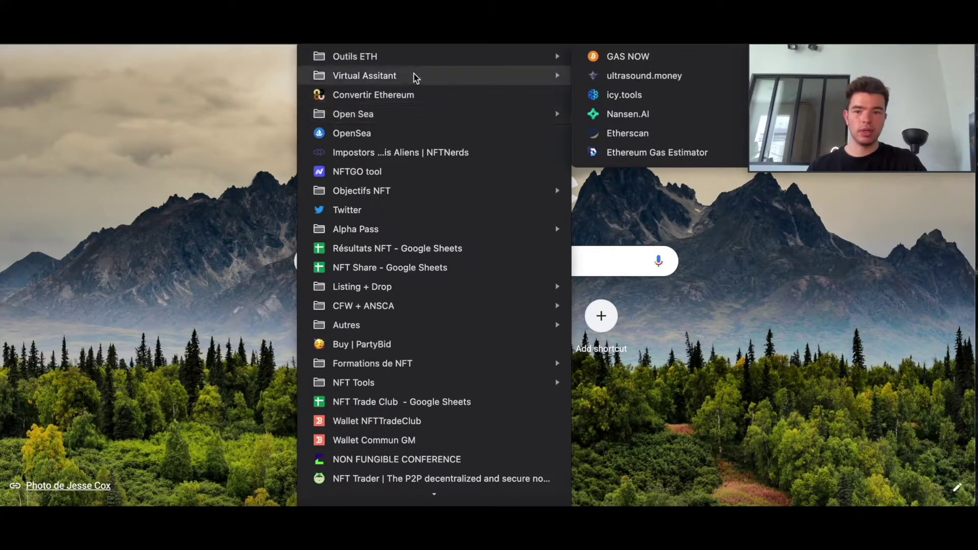
pyautogui.click(602, 152)
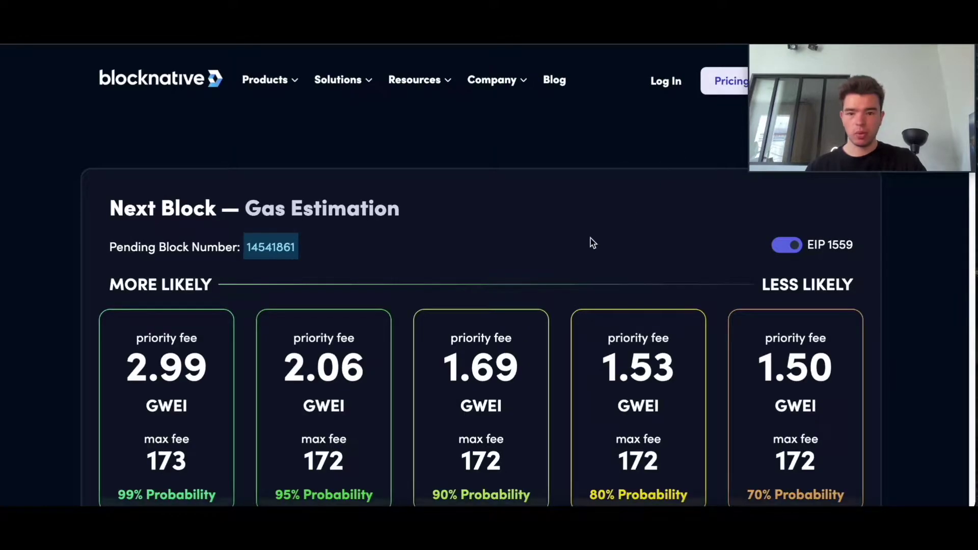
pyautogui.scroll(-1, 590, 237)
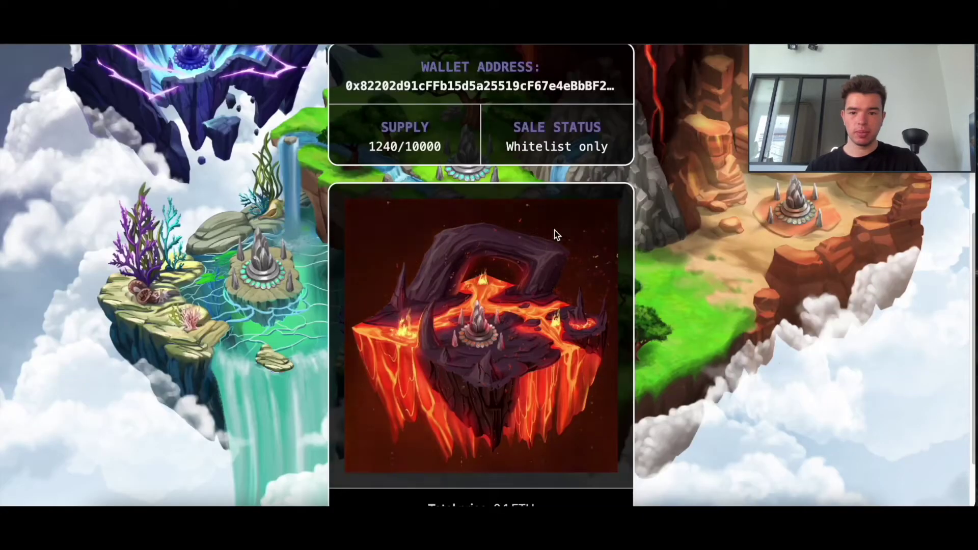
# - Return to the mint page, reload it, and examine the supply, sale status and total price
pyautogui.scroll(-1, 368, 326)
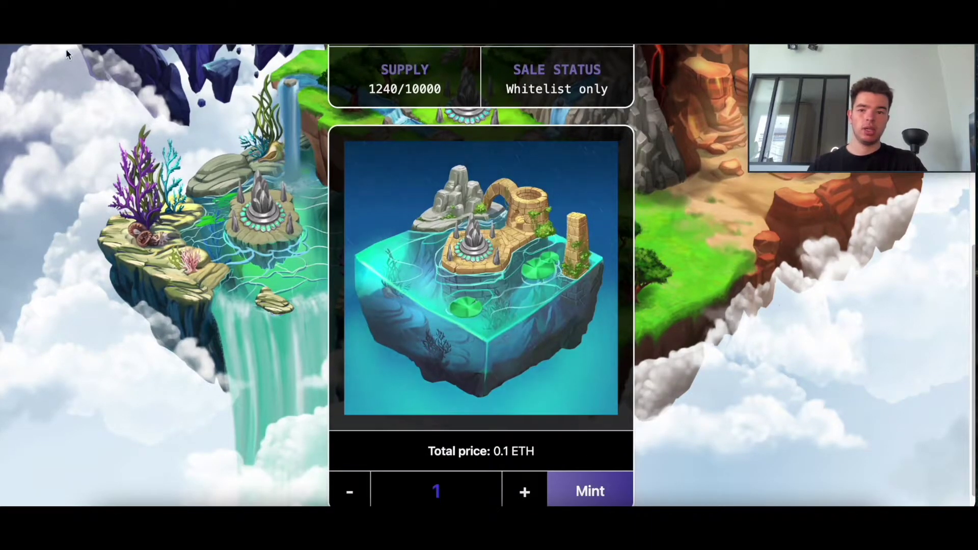
pyautogui.click(66, 30)
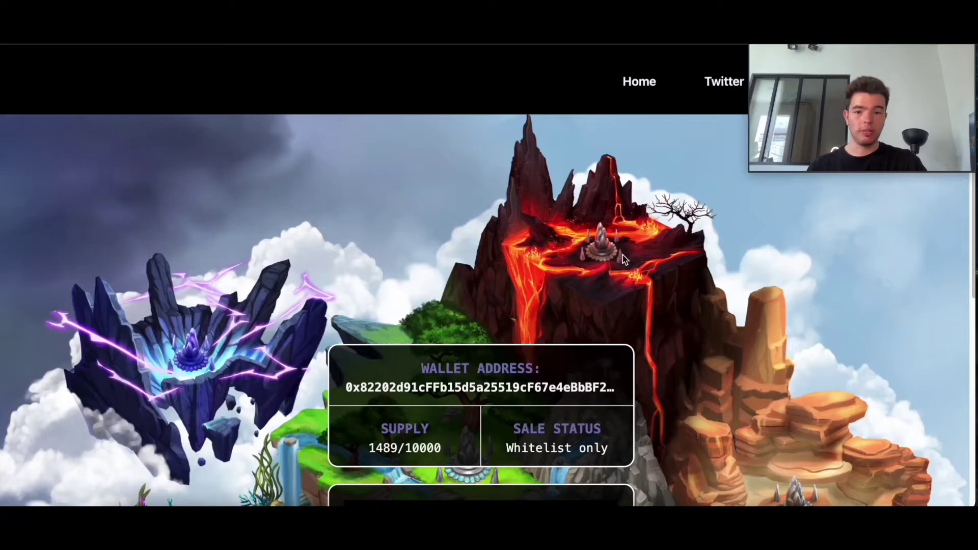
pyautogui.scroll(-7, 622, 255)
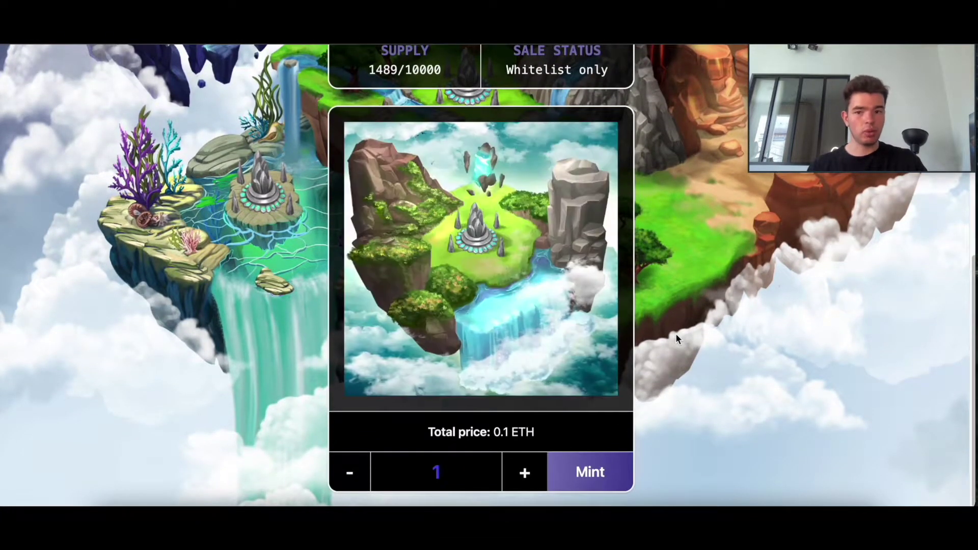
pyautogui.scroll(1, 676, 334)
pyautogui.scroll(3, 676, 335)
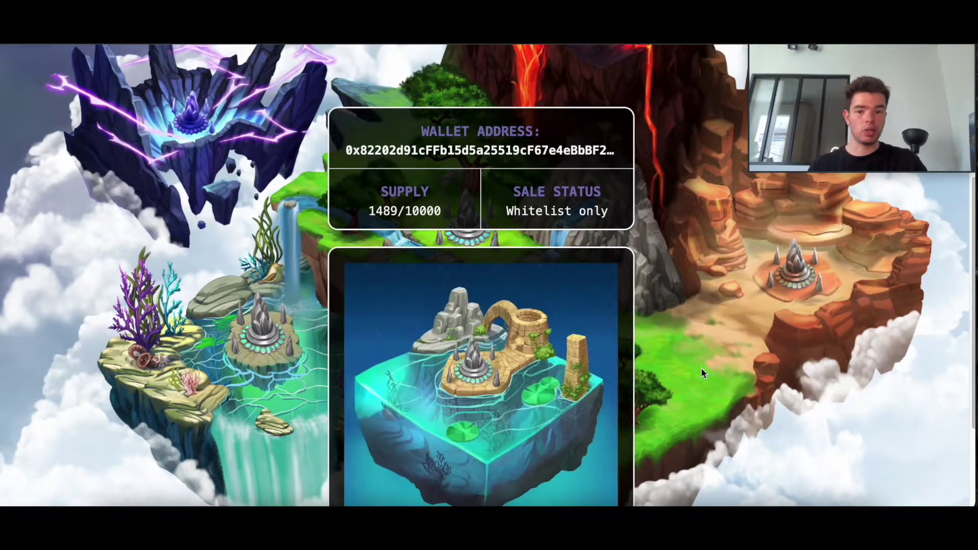
pyautogui.scroll(-3, 701, 368)
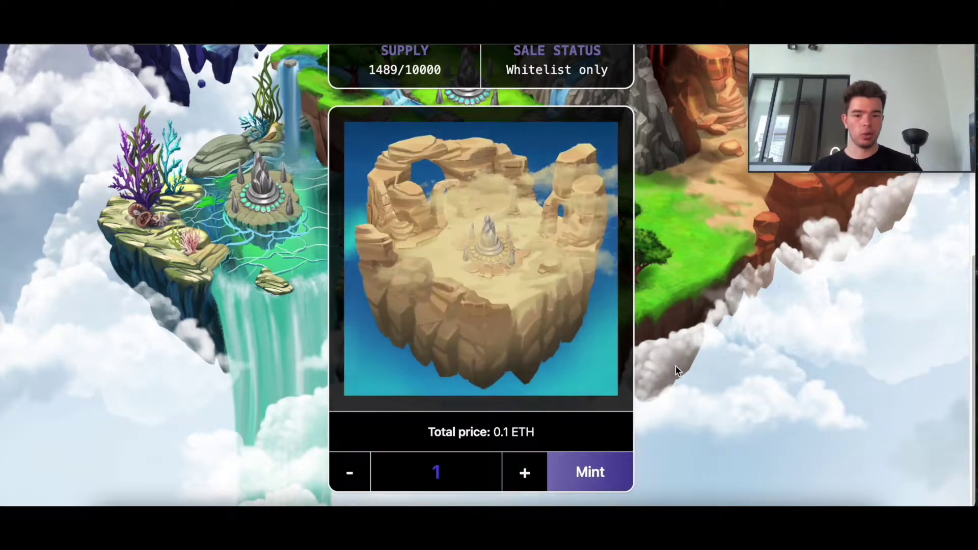
pyautogui.scroll(2, 508, 446)
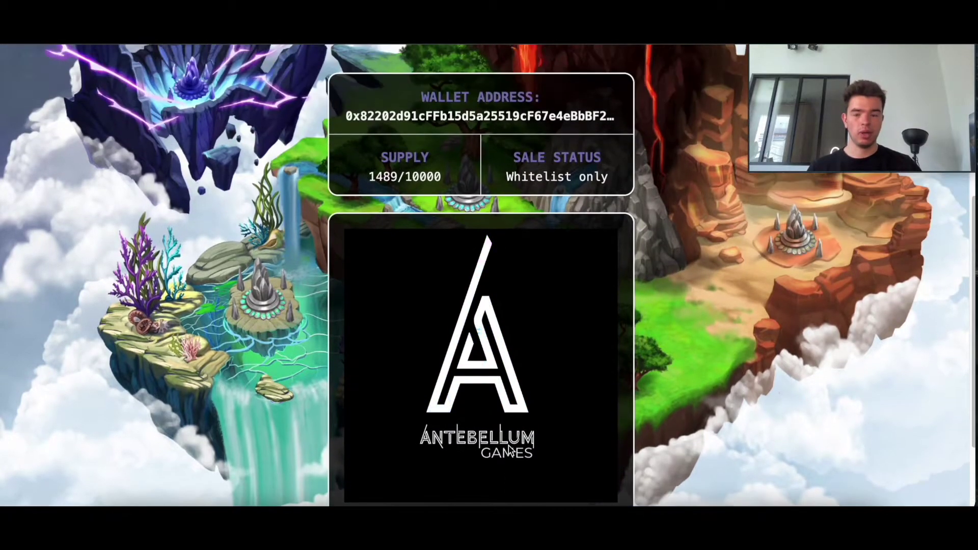
pyautogui.scroll(2, 532, 327)
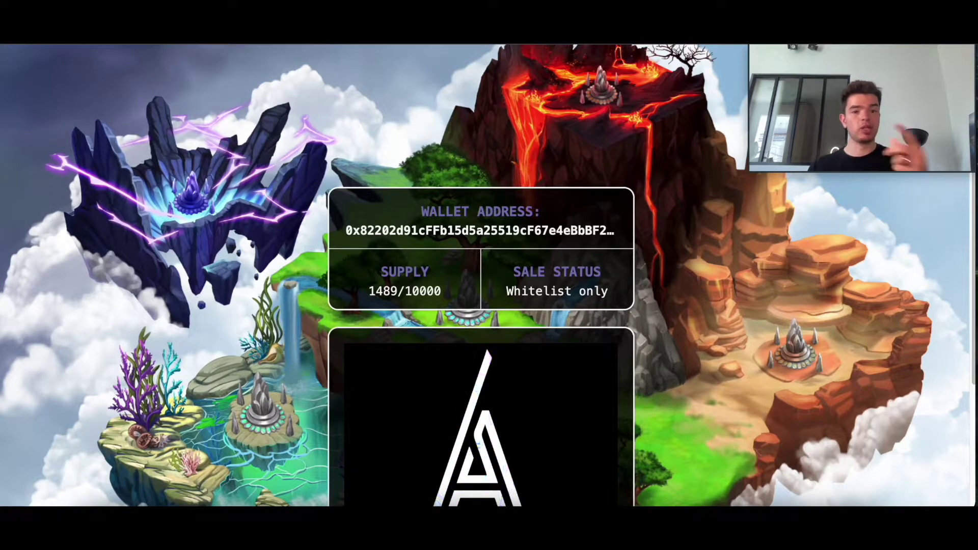
pyautogui.scroll(-4, 771, 193)
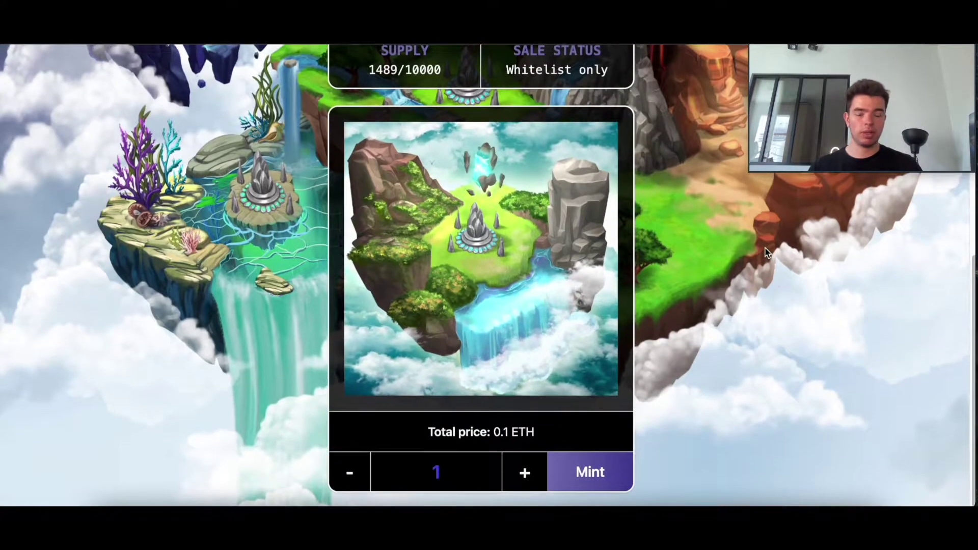
# - Reload the mint page again, reconnect the wallet and bring up the minting controls
pyautogui.scroll(4, 377, 77)
pyautogui.press('super+r')
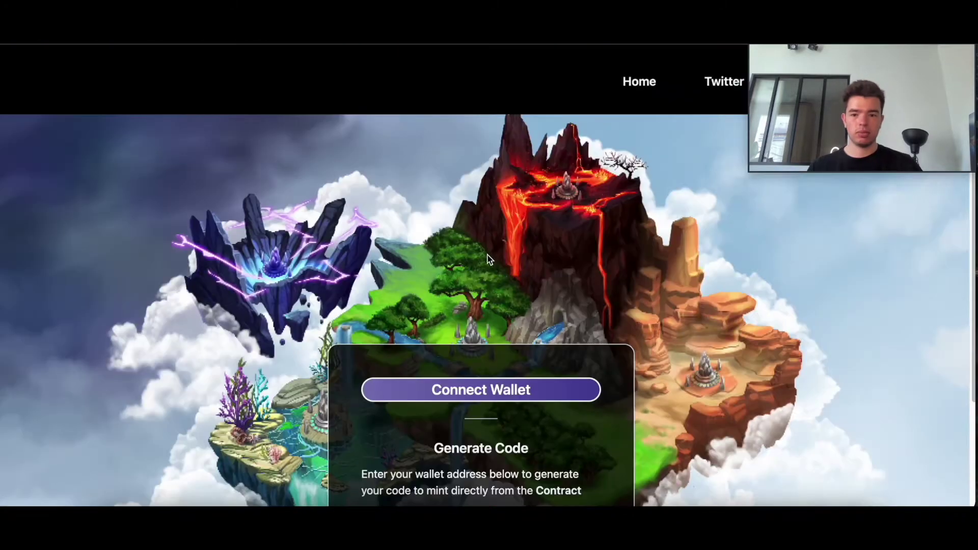
pyautogui.scroll(-2, 487, 259)
pyautogui.scroll(-2, 602, 217)
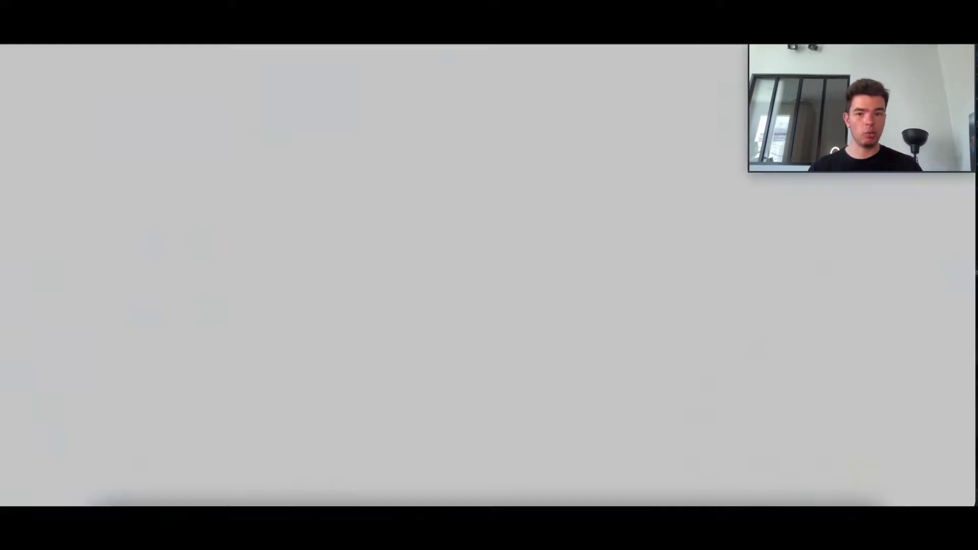
pyautogui.scroll(-2, 487, 240)
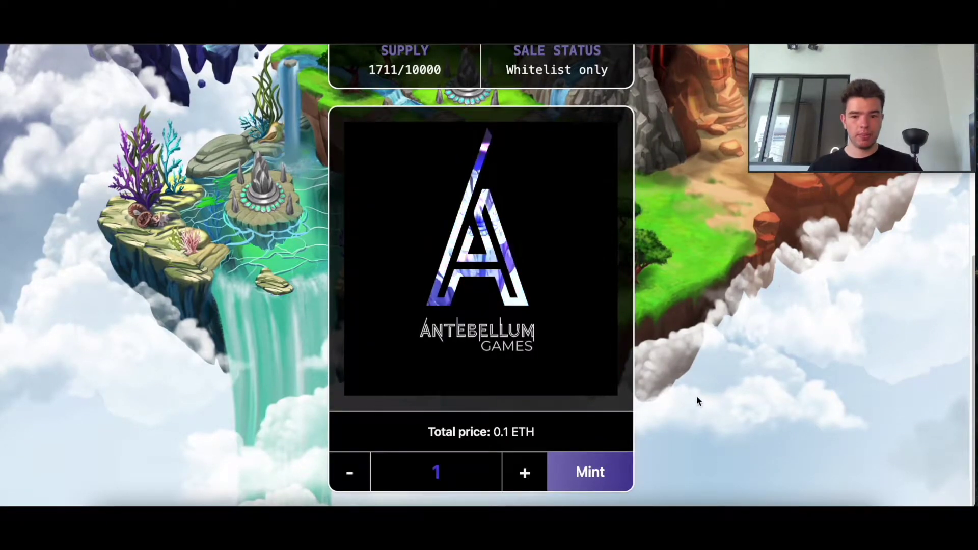
pyautogui.scroll(-1, 662, 406)
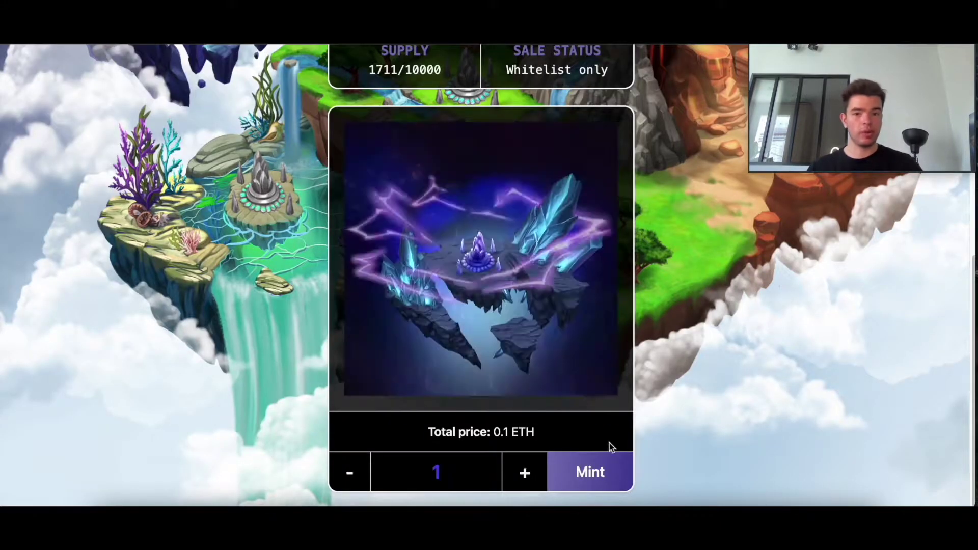
# - Set the mint quantity to 2, start the mint, and review and confirm the transaction with the site-suggested gas fee
pyautogui.click(525, 472)
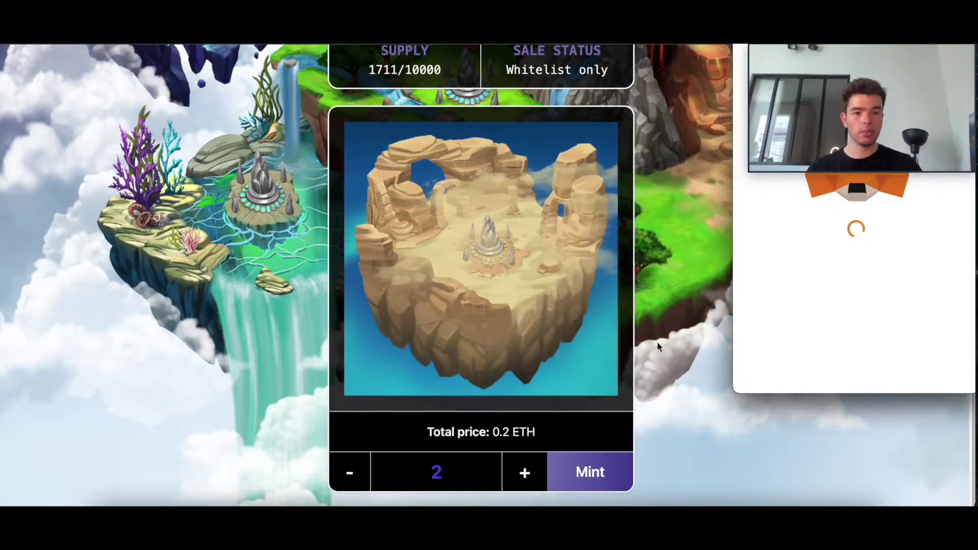
pyautogui.scroll(-3, 894, 309)
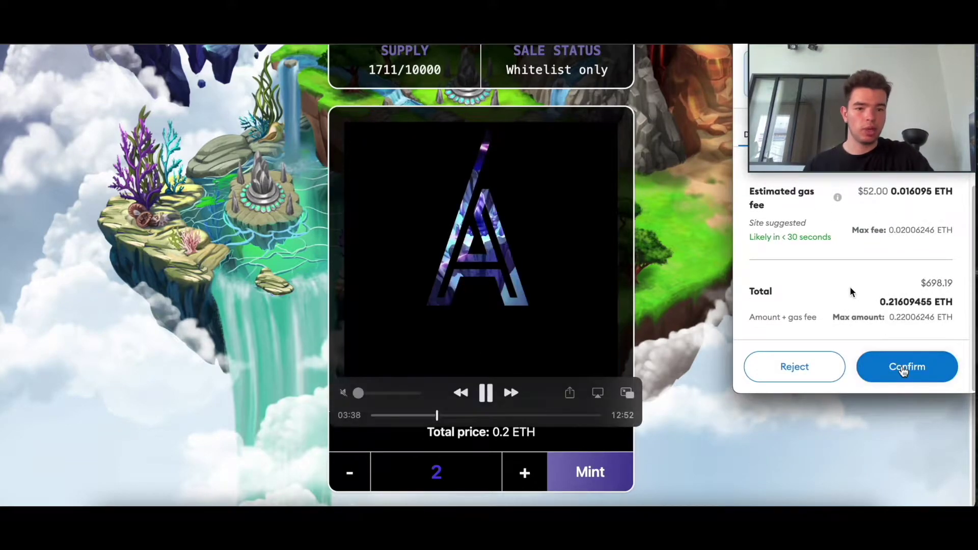
pyautogui.press('space')
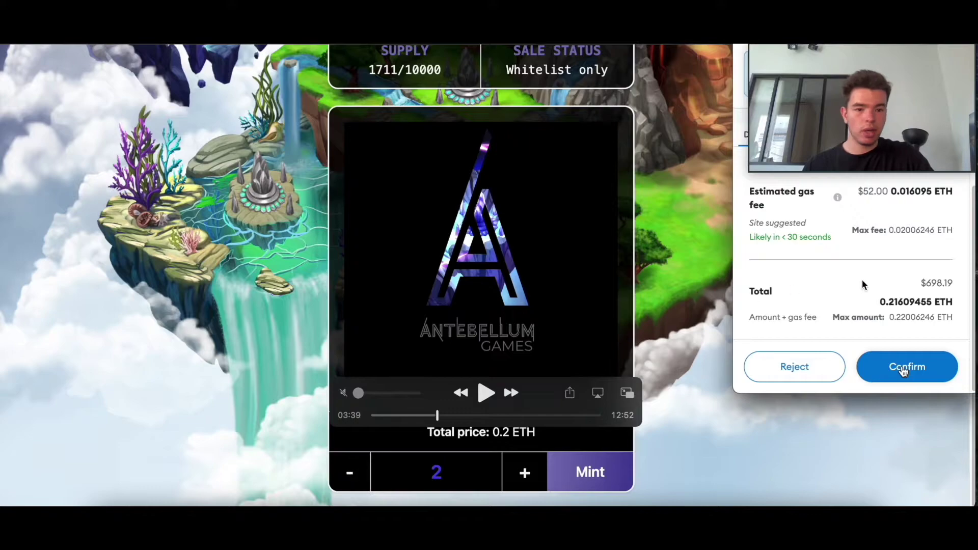
pyautogui.moveTo(914, 114); pyautogui.dragTo(362, 181)
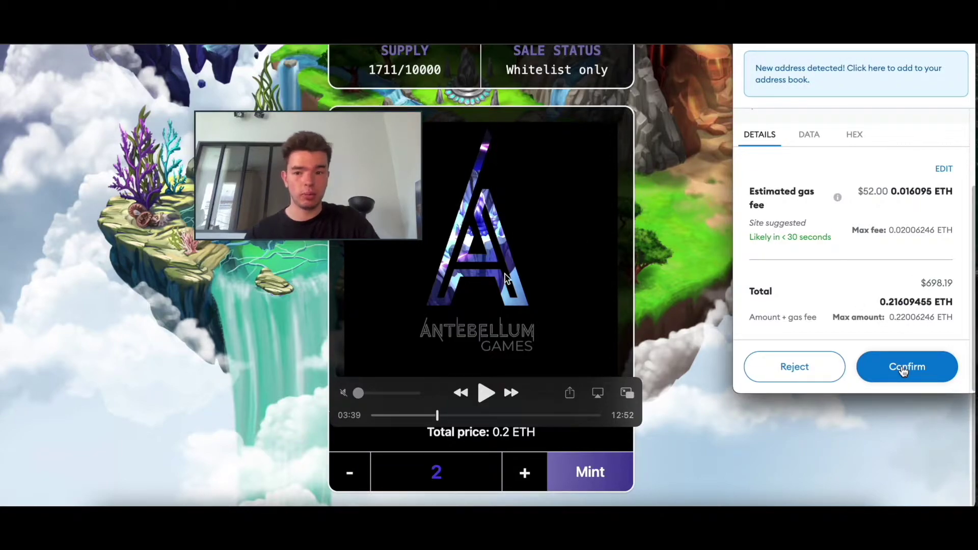
pyautogui.click(481, 391)
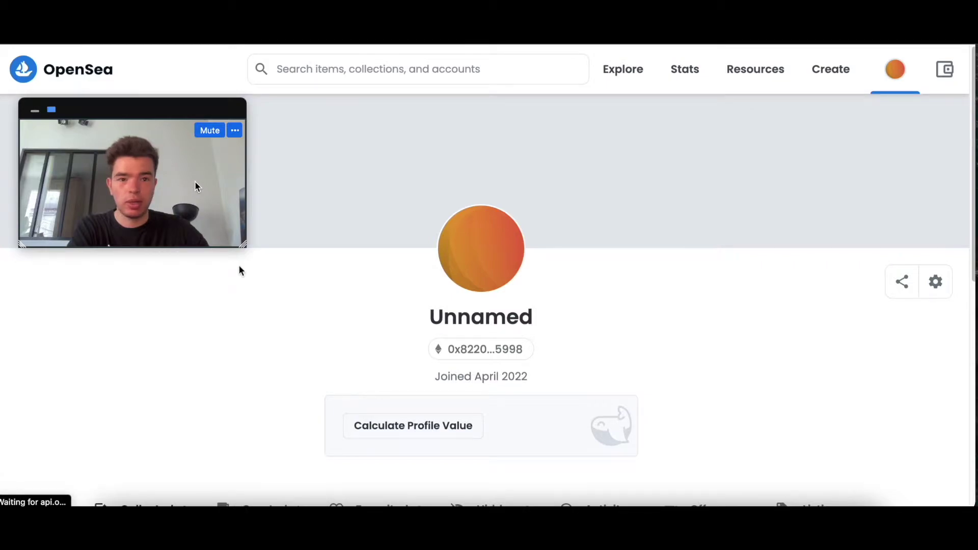
# - Look through the collected NFTs on the wallet's OpenSea profile for the newly minted items
pyautogui.scroll(-5, 270, 213)
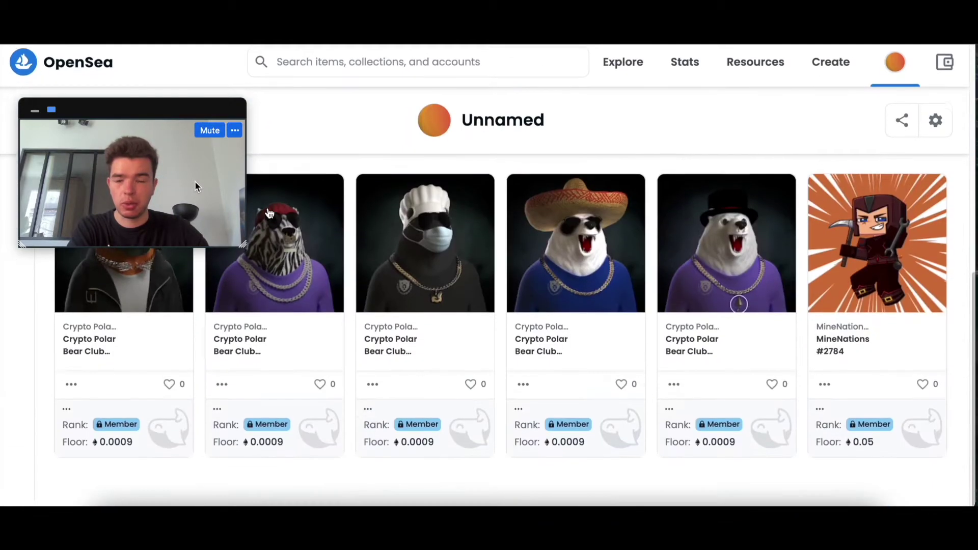
pyautogui.scroll(5, 285, 281)
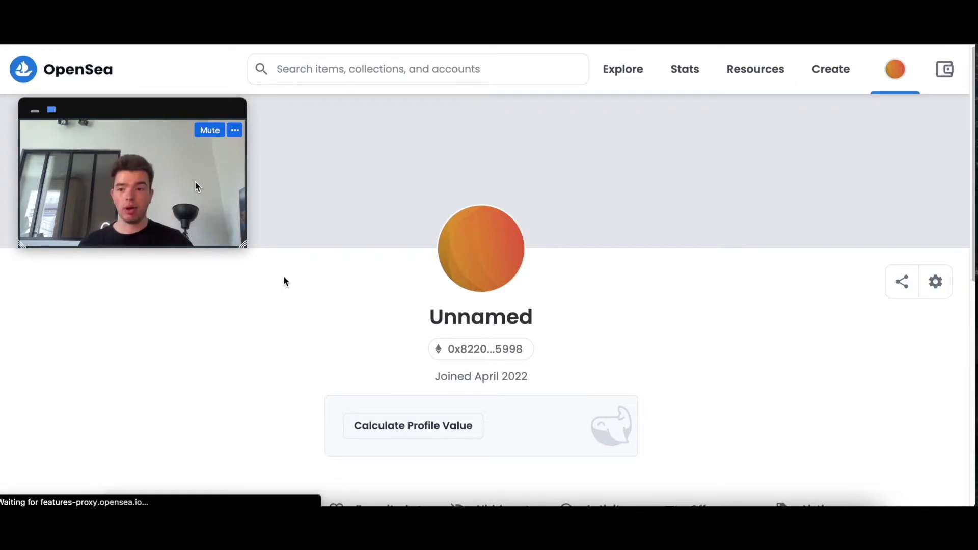
pyautogui.scroll(-4, 320, 248)
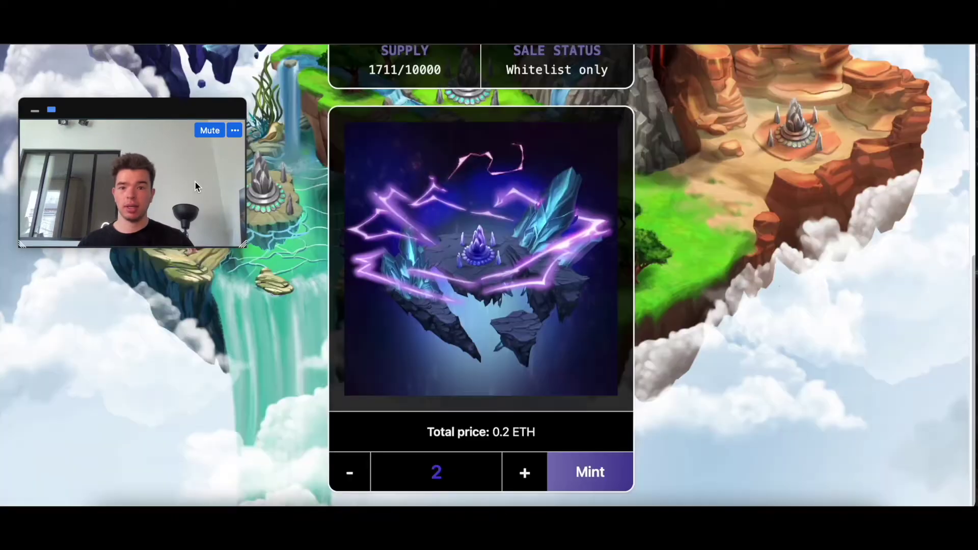
# - Return to the mint page and open the MetaMask wallet to check the mint transaction in its activity
pyautogui.scroll(2, 751, 97)
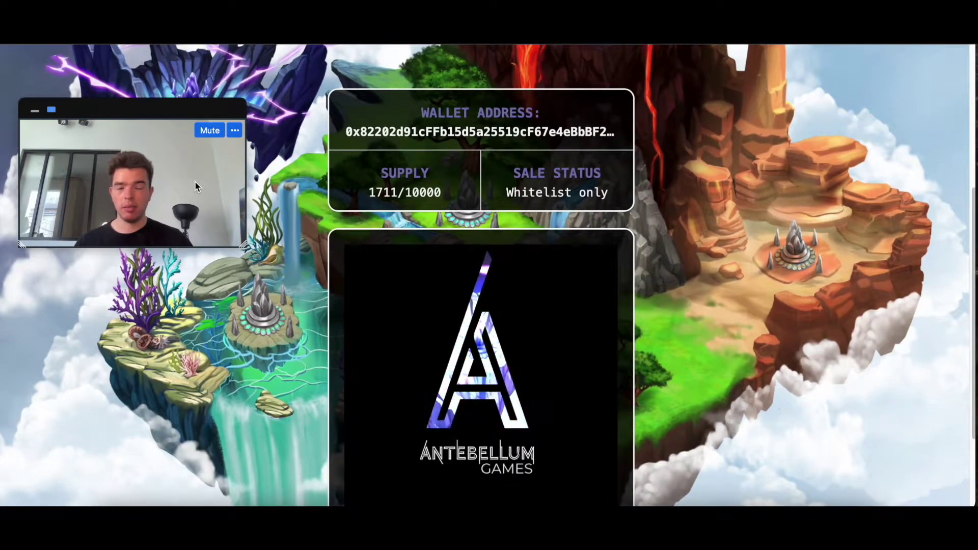
pyautogui.click(809, 10)
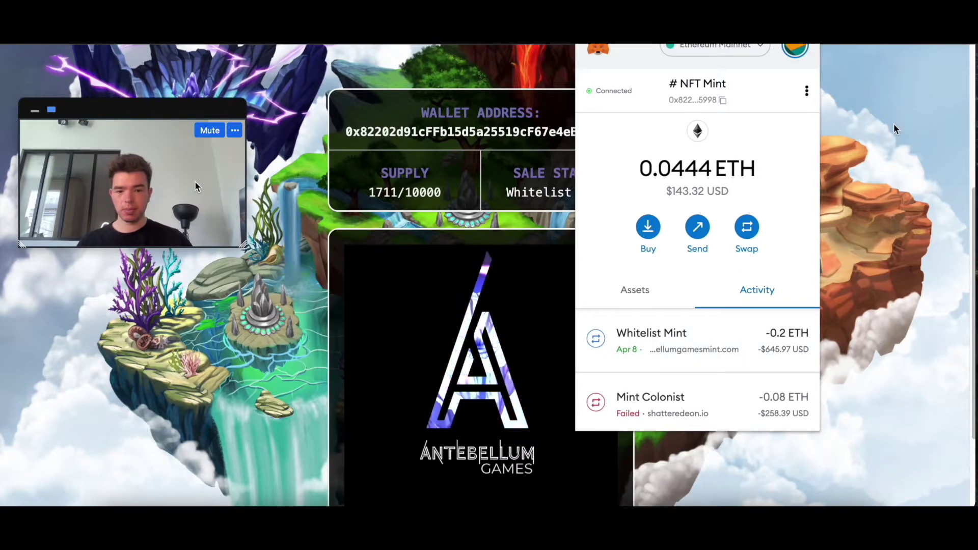
# - Check the OpenSea profile's activity for the minted items and open the Antebellum Genesis Land collection page
pyautogui.click(843, 163)
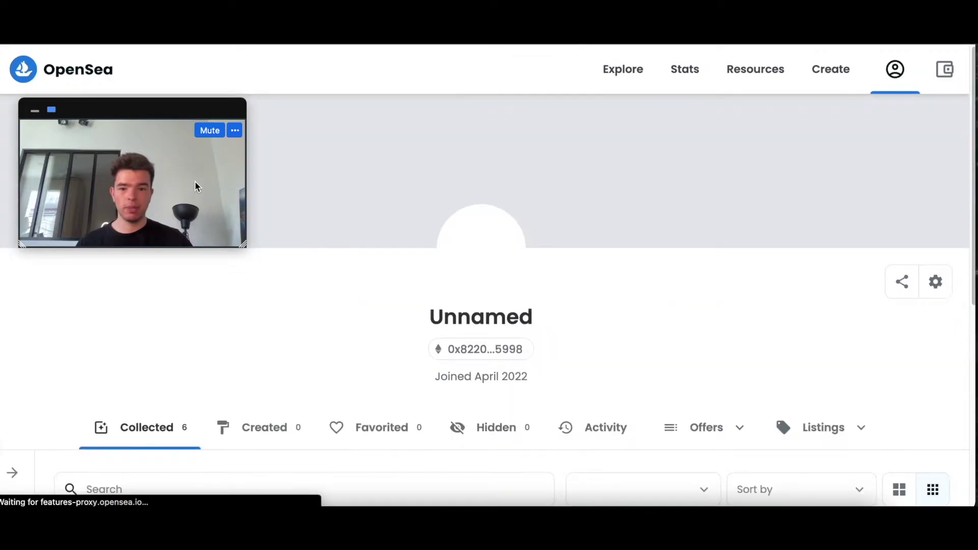
pyautogui.scroll(-4, 219, 270)
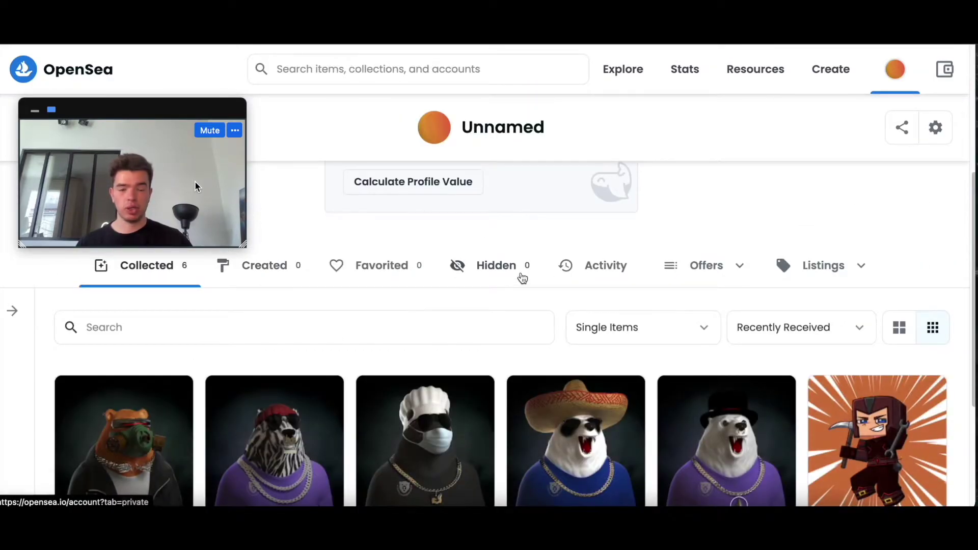
pyautogui.click(586, 267)
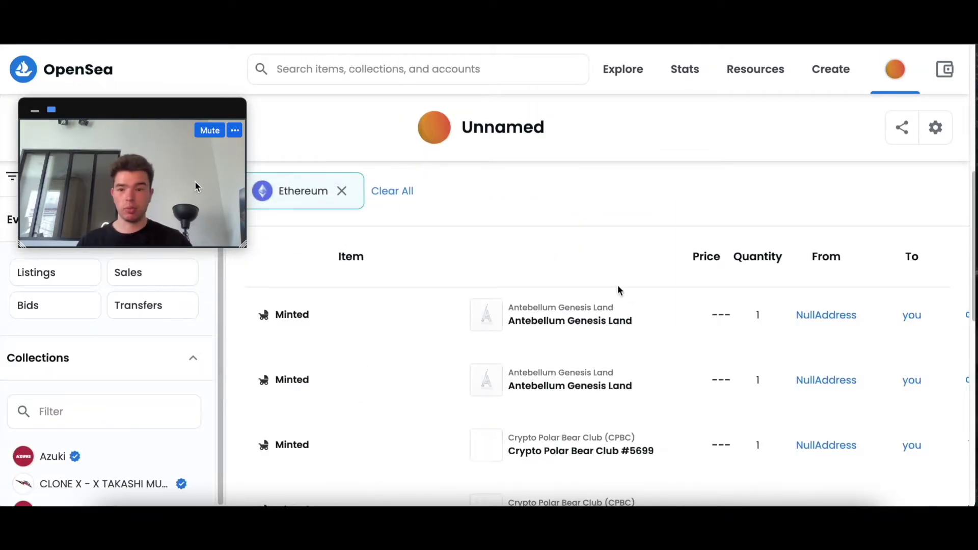
pyautogui.scroll(-1, 601, 285)
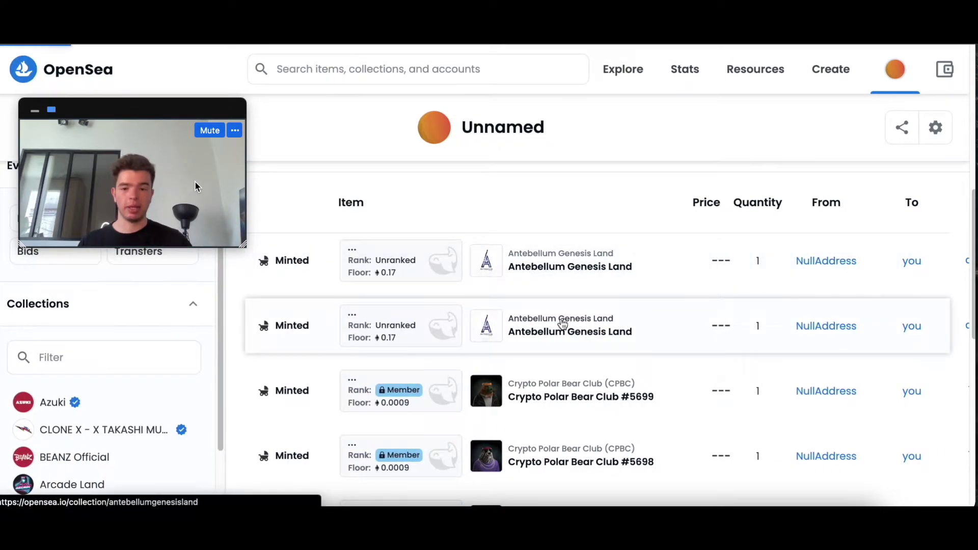
pyautogui.click(563, 323)
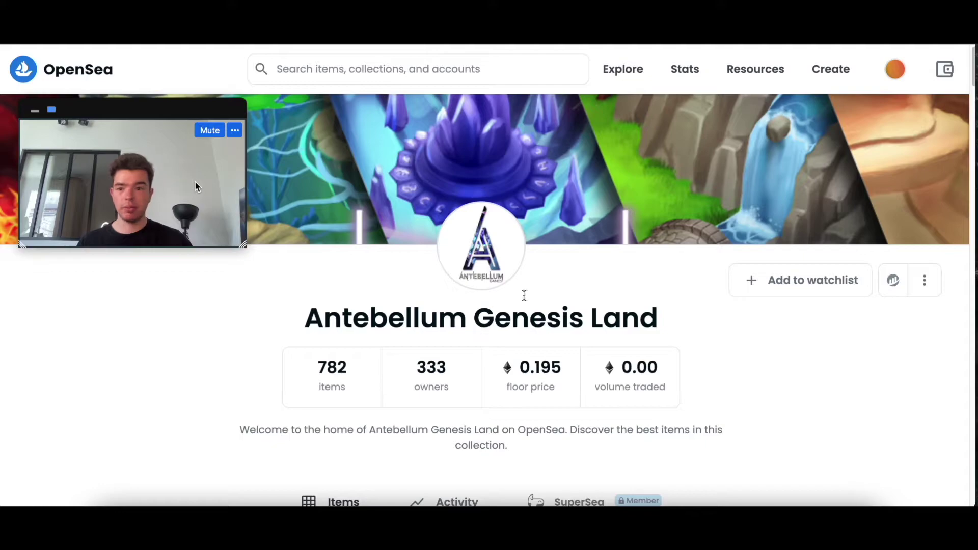
# - Return to the OpenSea profile and look for the minted NFTs among its collected items
pyautogui.moveTo(883, 90)
pyautogui.click(845, 113)
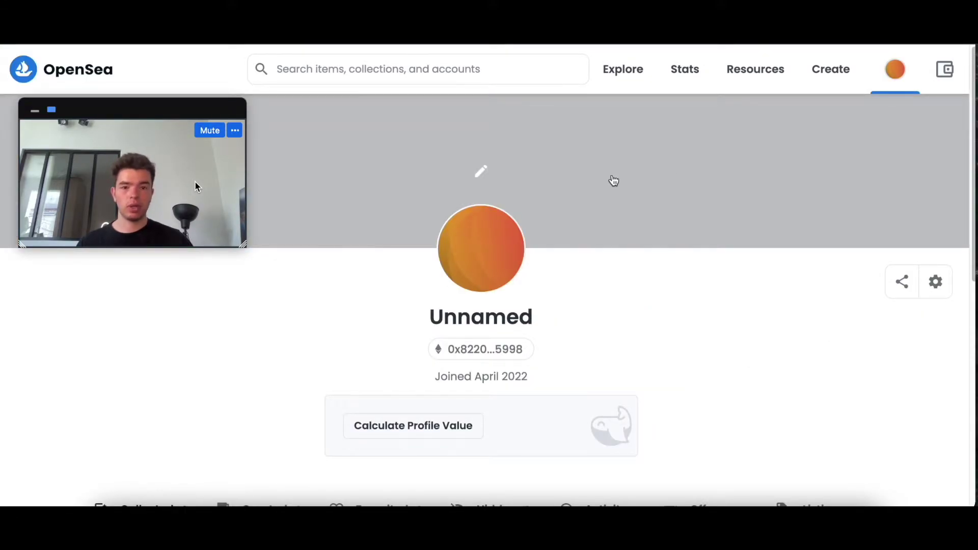
pyautogui.scroll(-5, 555, 304)
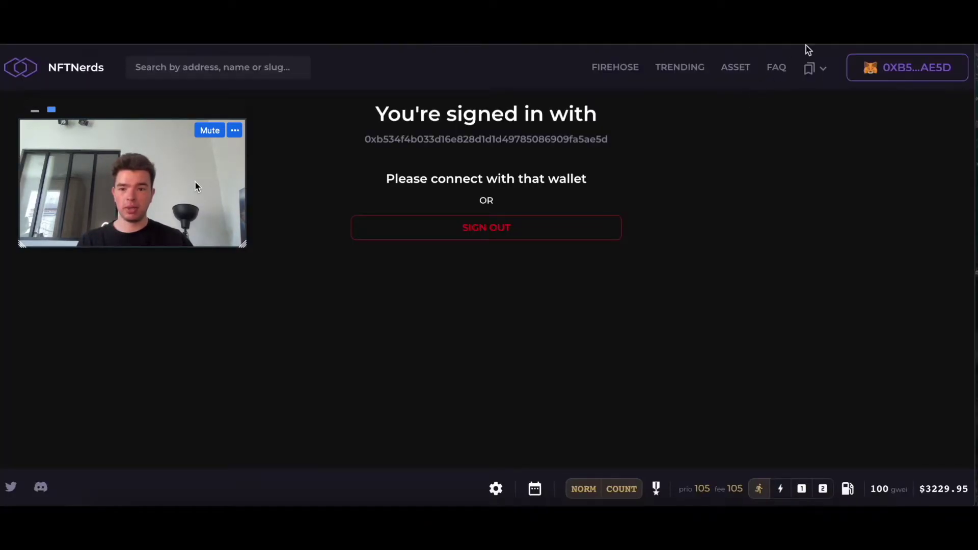
pyautogui.click(808, 45)
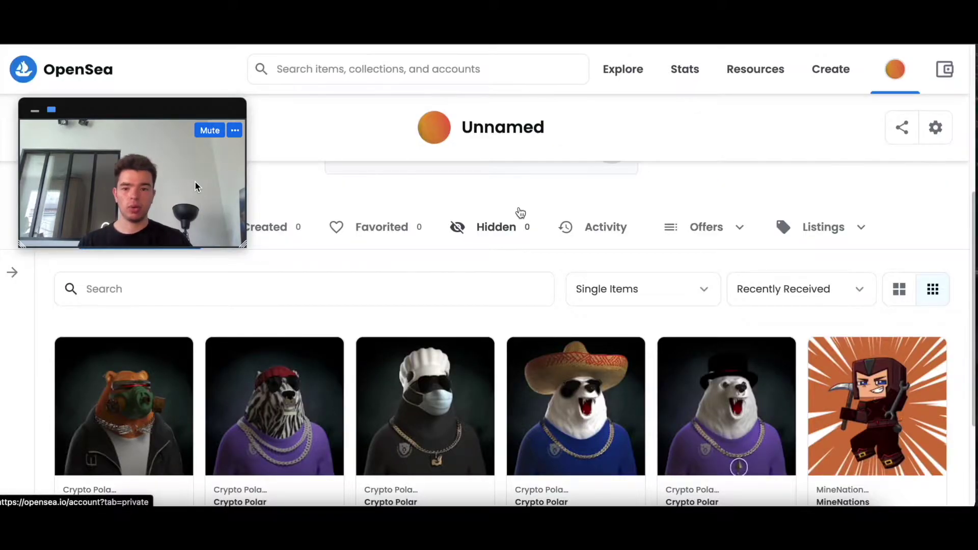
# - Reload the profile, view its activity again, and open the Antebellum Genesis Land collection from a minted entry
pyautogui.scroll(5, 520, 211)
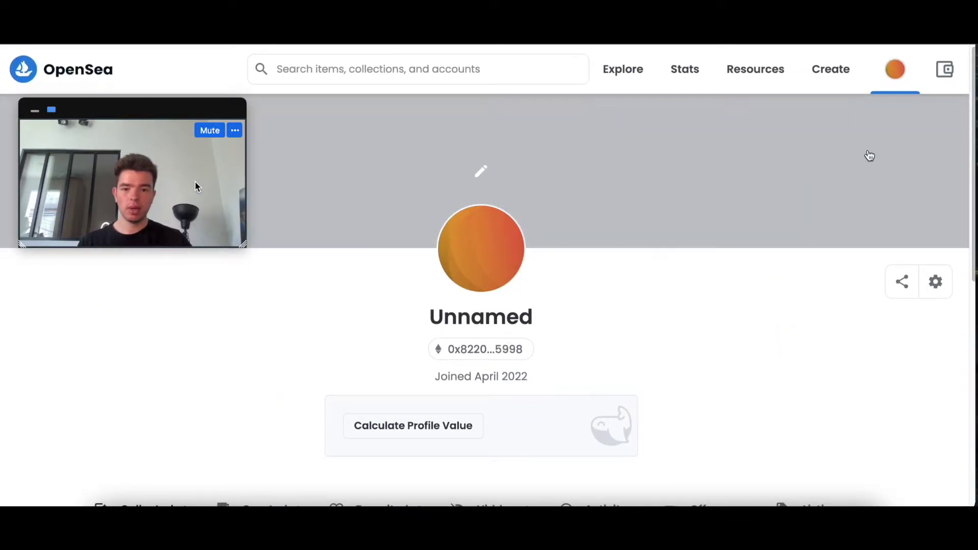
pyautogui.moveTo(894, 71)
pyautogui.click(835, 112)
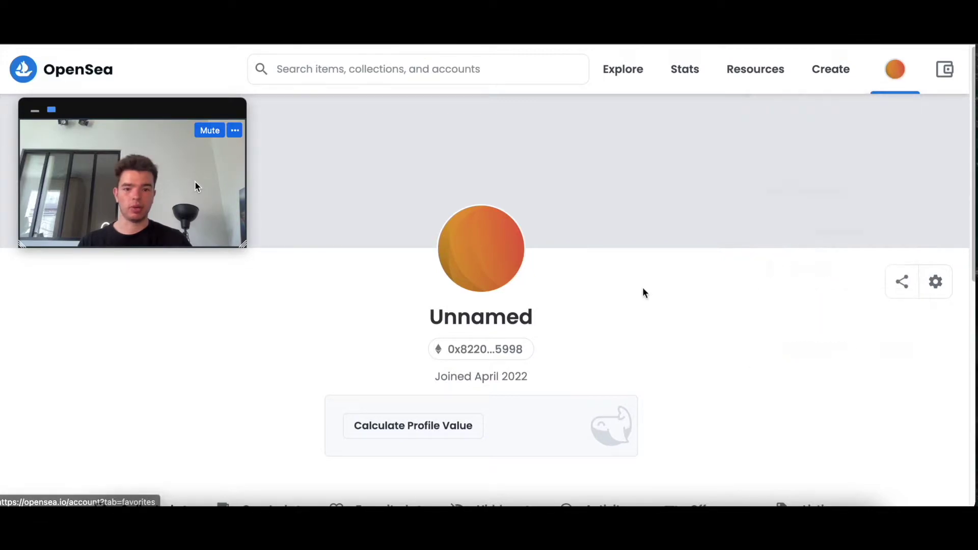
pyautogui.scroll(-2, 644, 300)
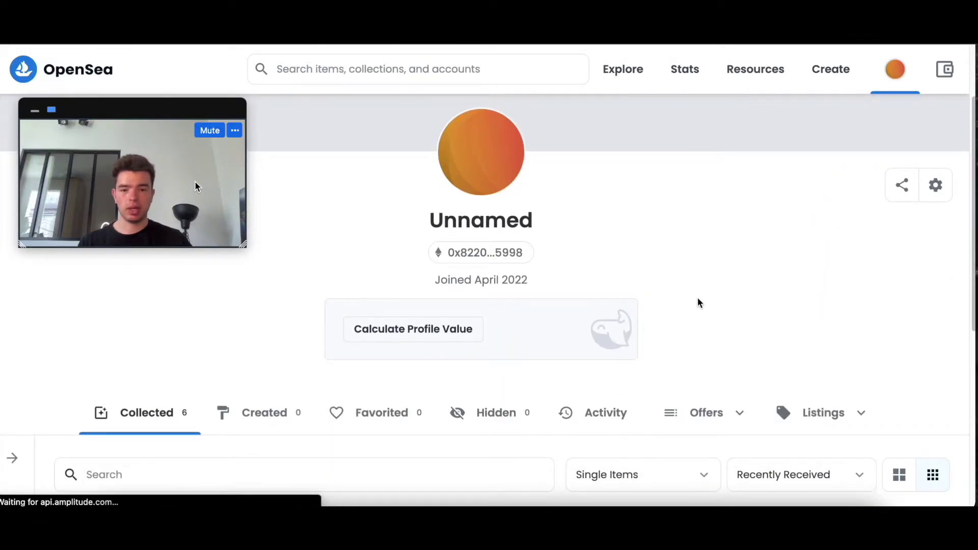
pyautogui.scroll(-3, 698, 301)
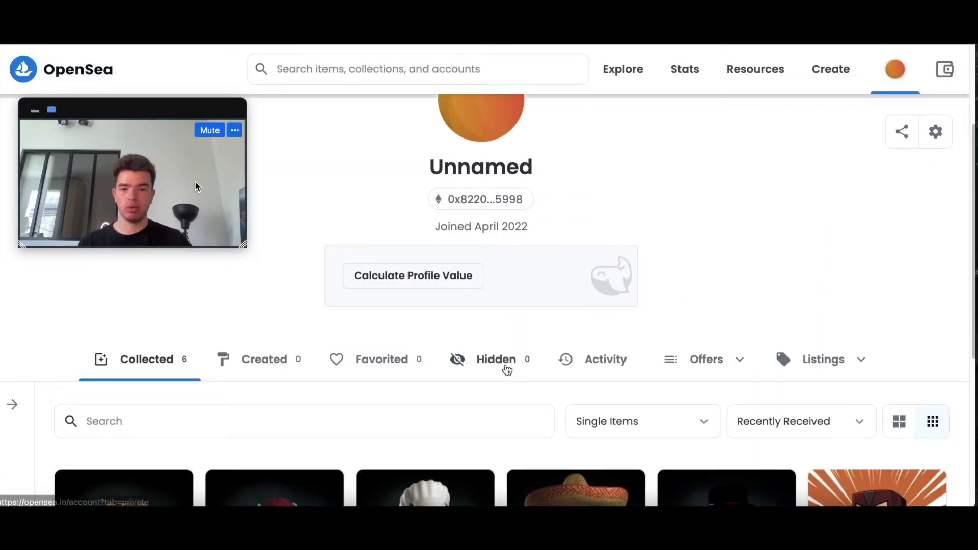
pyautogui.click(579, 365)
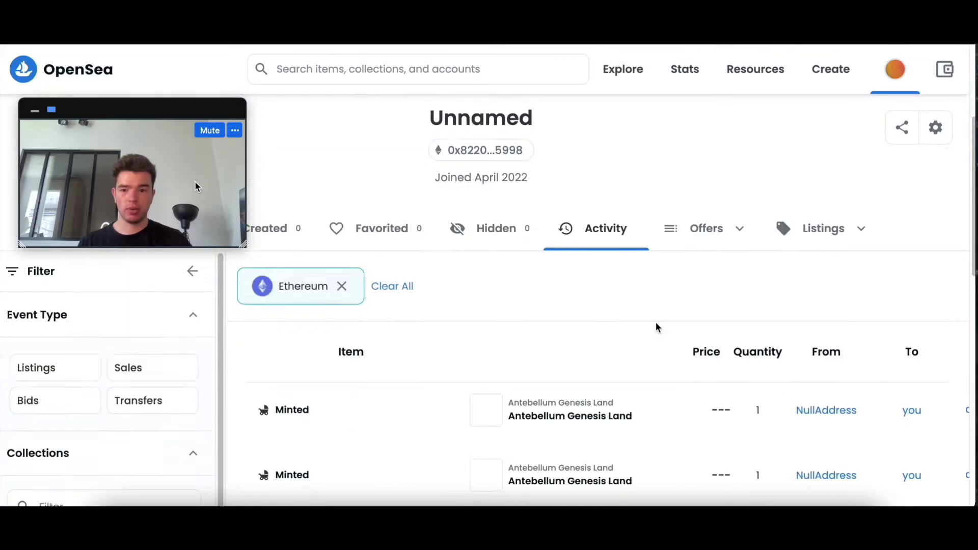
pyautogui.scroll(-3, 611, 319)
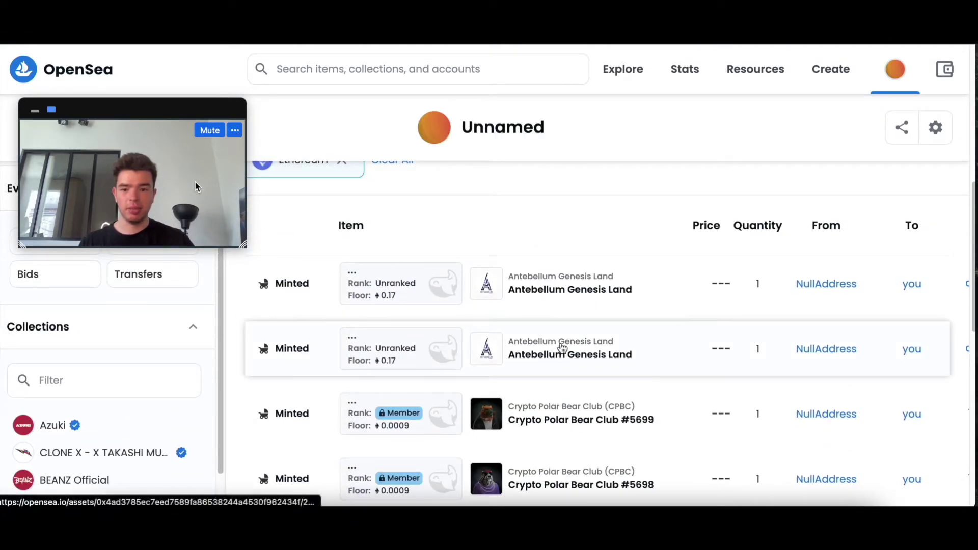
pyautogui.click(560, 277)
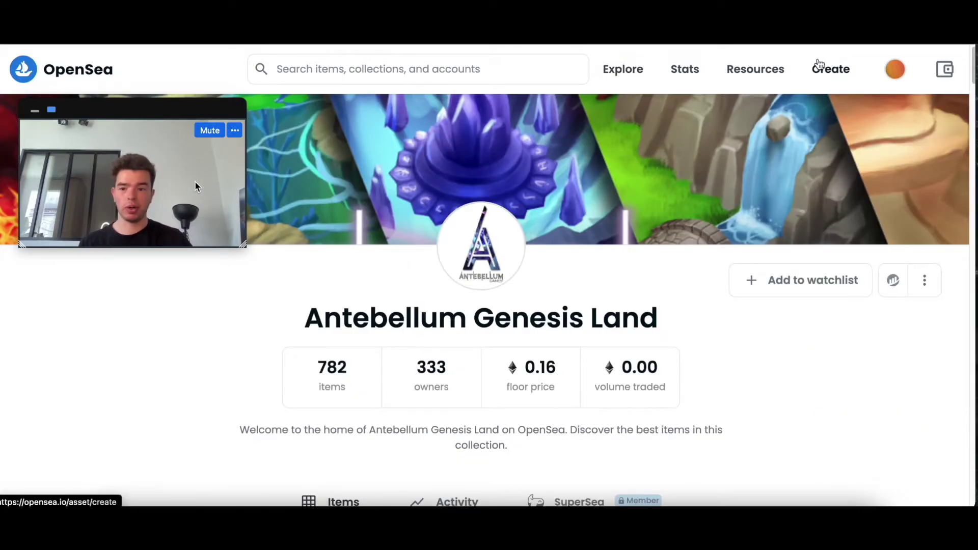
# - Switch to NFTNerds and open the live view of the Antebellum Genesis Land collection
pyautogui.click(810, 16)
pyautogui.click(802, 46)
pyautogui.scroll(-2, 733, 153)
pyautogui.click(685, 185)
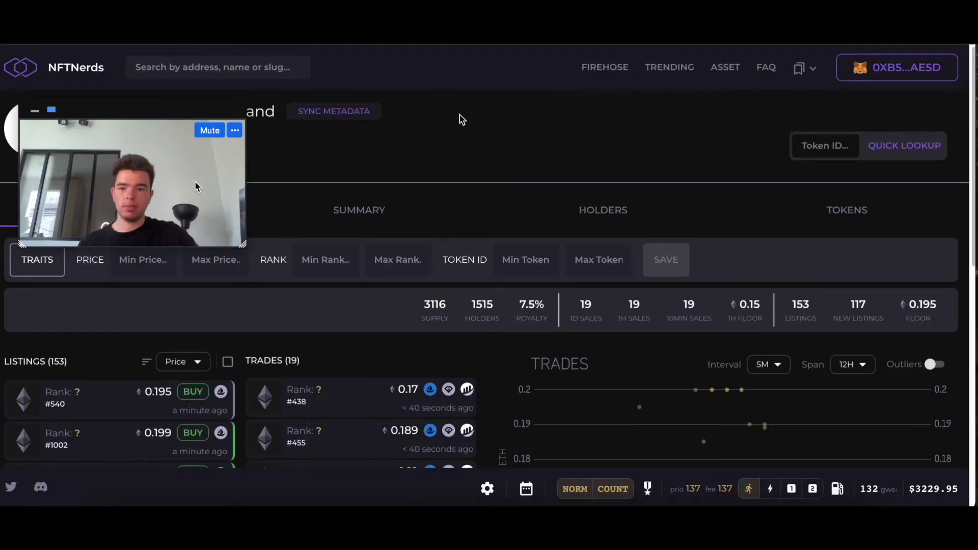
# - Review the collection's listings and recent trades, and set the trades chart's span to 1H
pyautogui.scroll(-2, 504, 168)
pyautogui.scroll(-4, 532, 162)
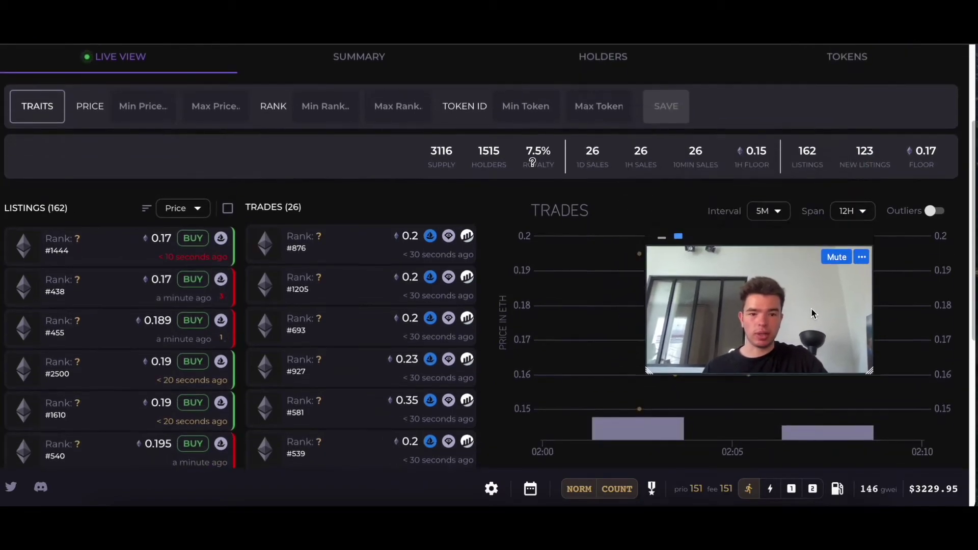
pyautogui.scroll(1, 494, 249)
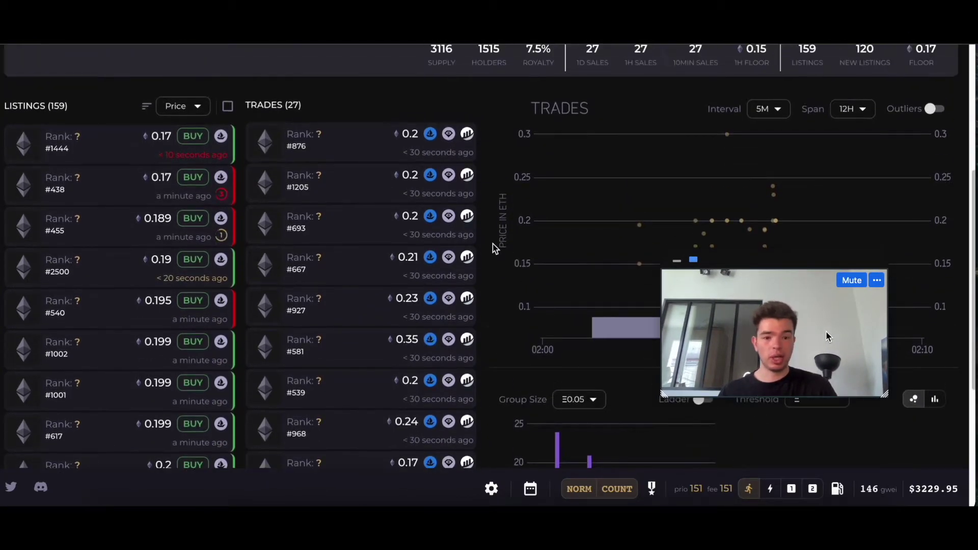
pyautogui.click(847, 110)
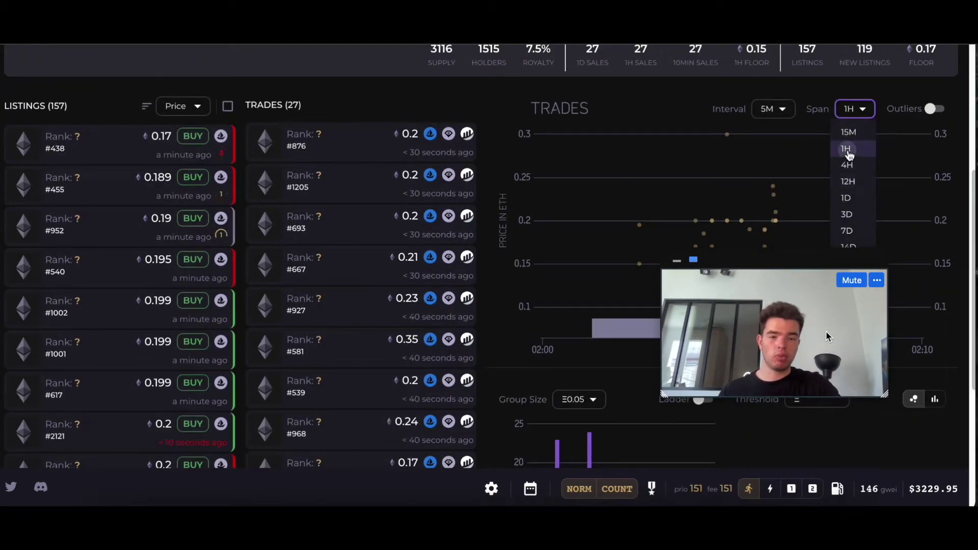
pyautogui.moveTo(483, 289)
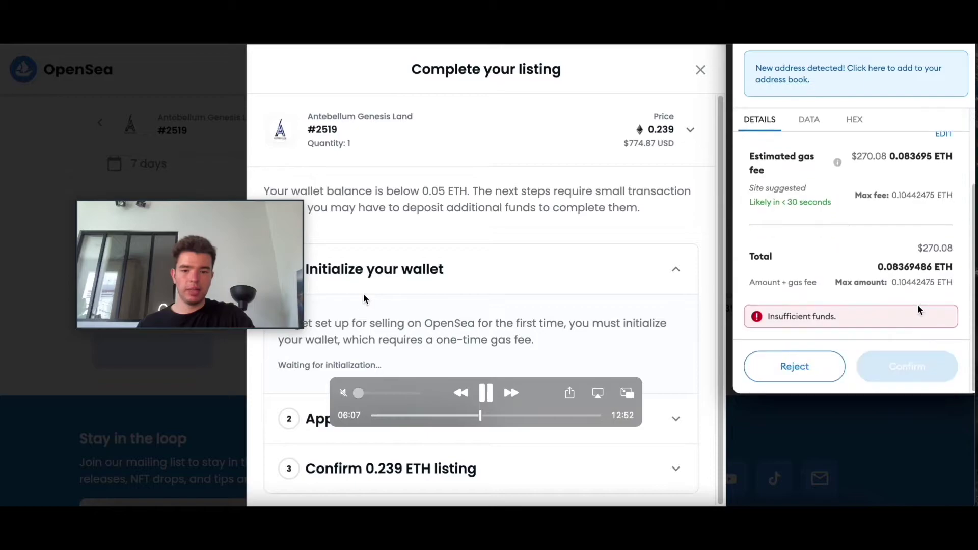
pyautogui.click(484, 393)
pyautogui.moveTo(262, 305); pyautogui.dragTo(205, 161)
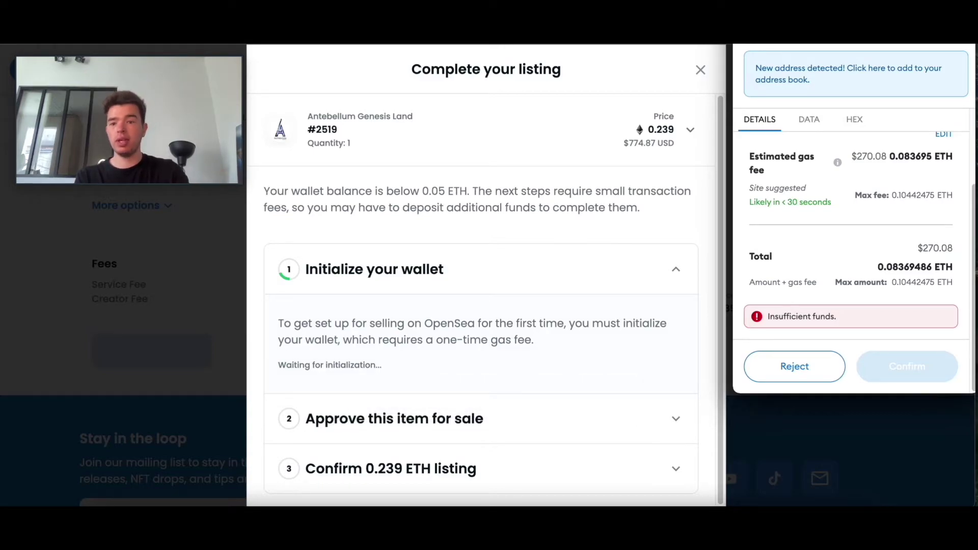
pyautogui.moveTo(703, 224)
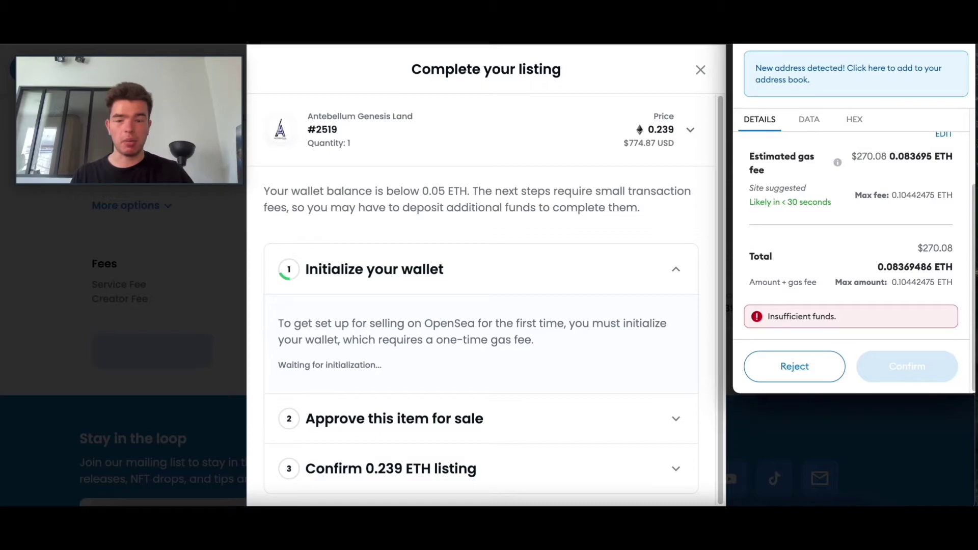
pyautogui.moveTo(919, 215)
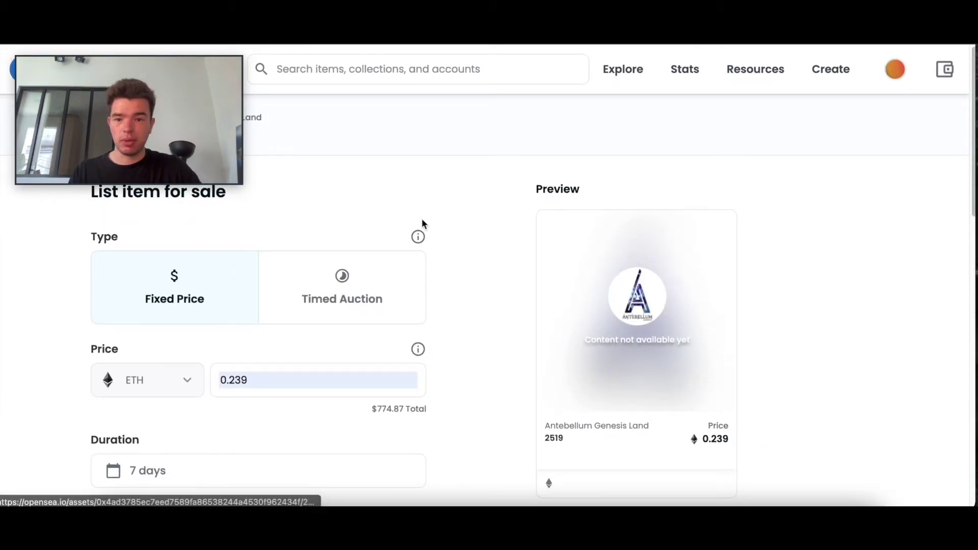
# - Leave the sale form for item #2519 and look at the collected items and activity on the OpenSea profile
pyautogui.click(203, 125)
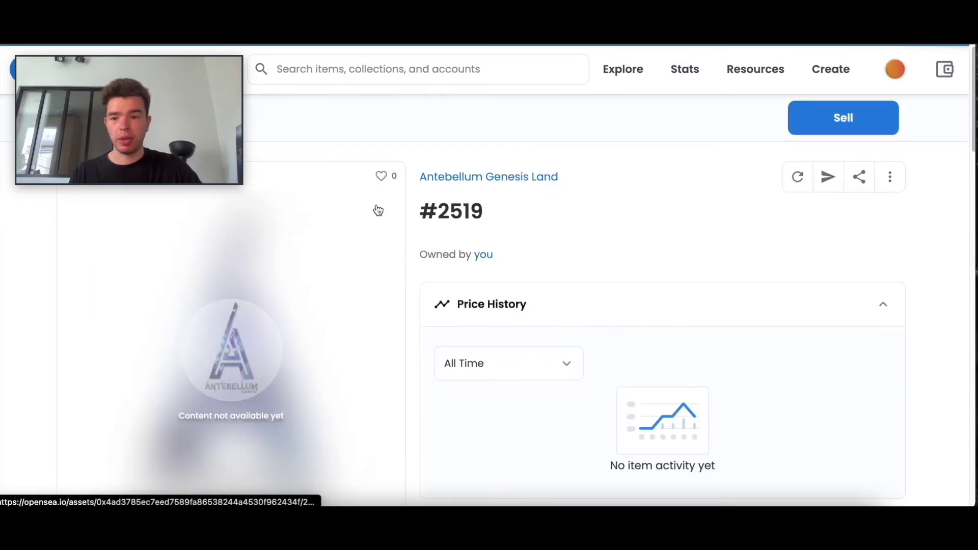
pyautogui.moveTo(887, 72)
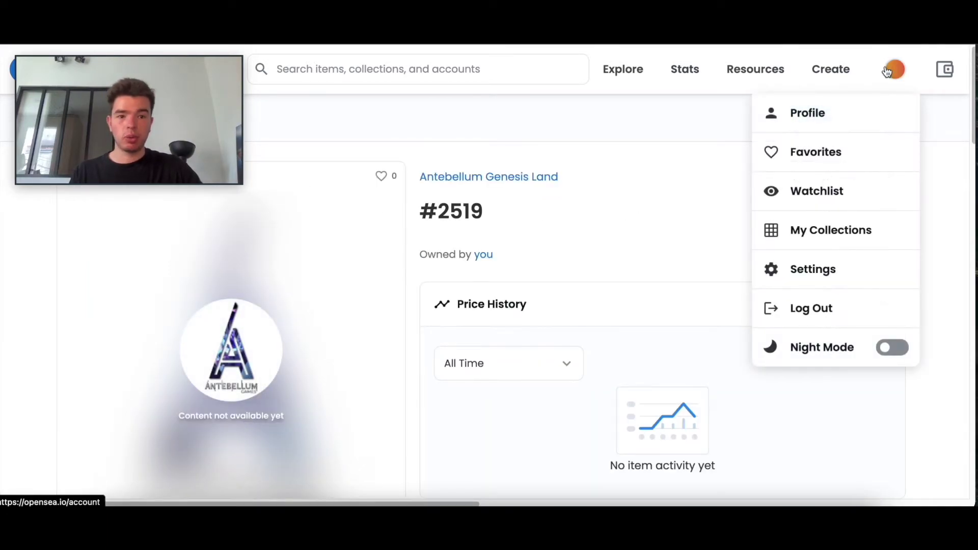
pyautogui.click(859, 111)
pyautogui.scroll(-7, 542, 345)
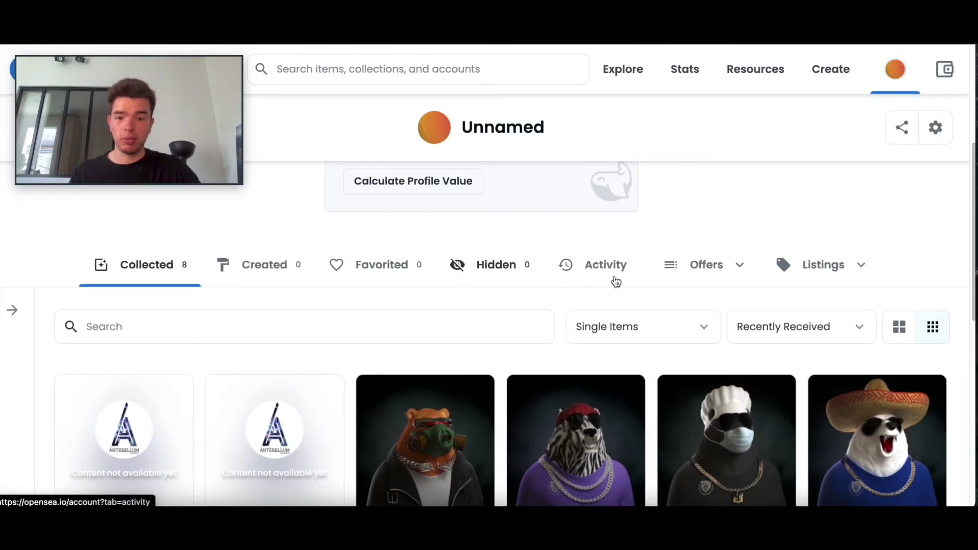
pyautogui.click(614, 282)
pyautogui.scroll(-3, 449, 327)
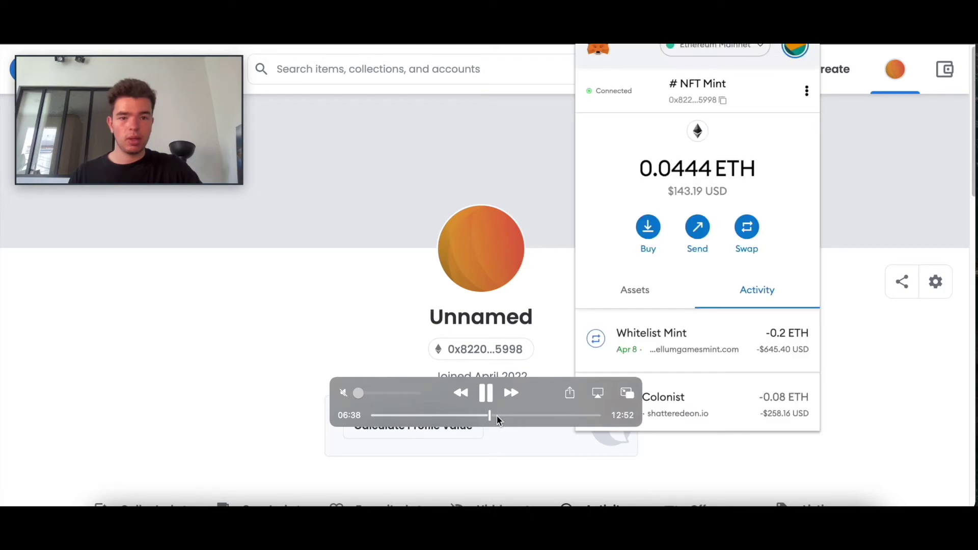
pyautogui.click(497, 415)
pyautogui.click(503, 415)
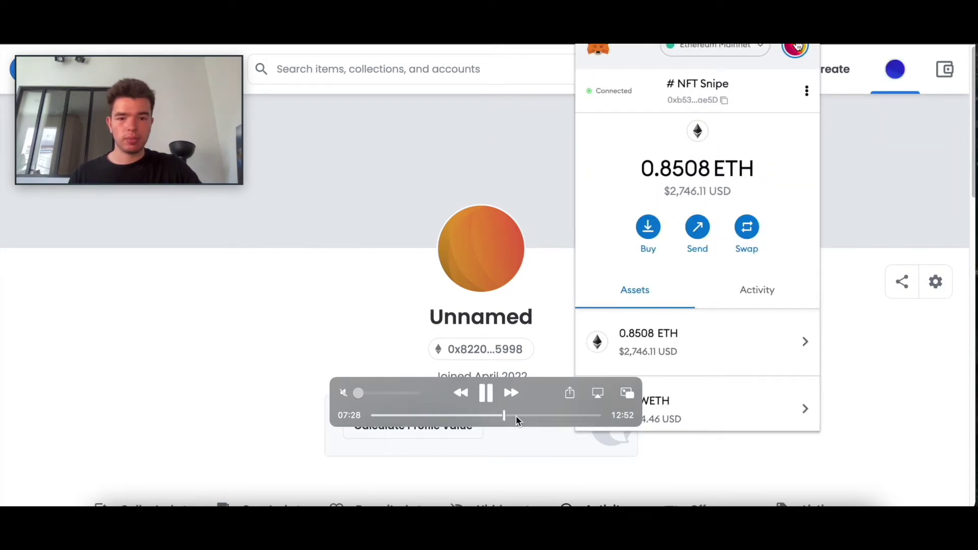
pyautogui.click(526, 416)
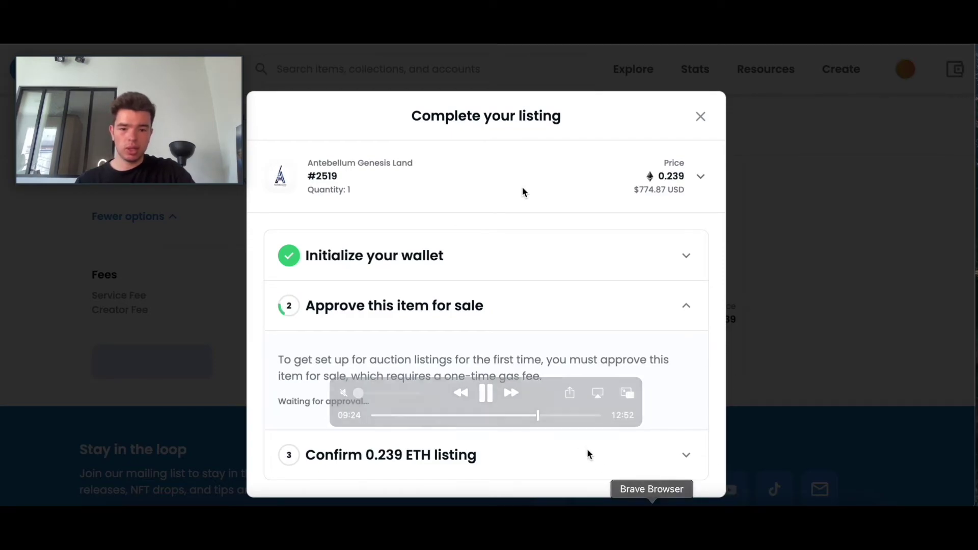
pyautogui.moveTo(542, 418); pyautogui.dragTo(556, 417)
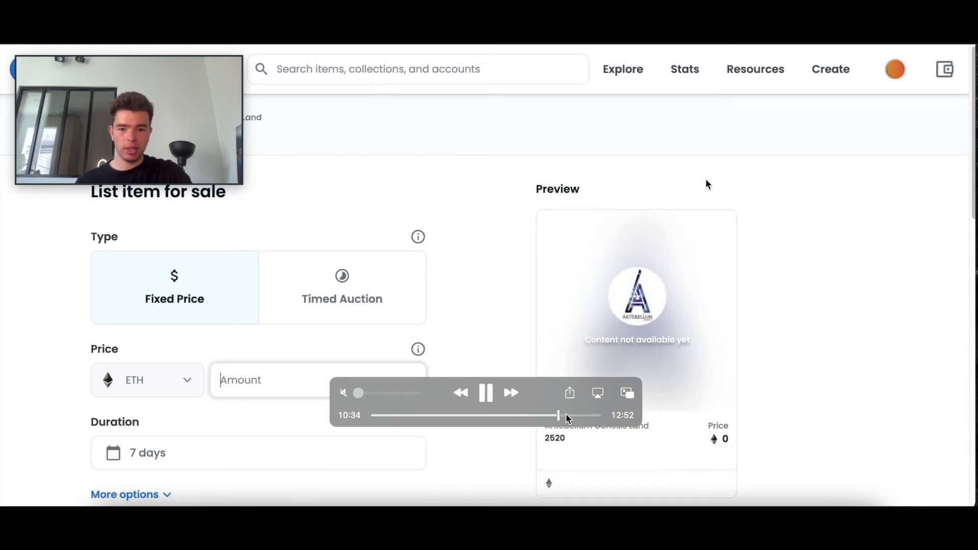
pyautogui.moveTo(562, 414); pyautogui.dragTo(576, 414)
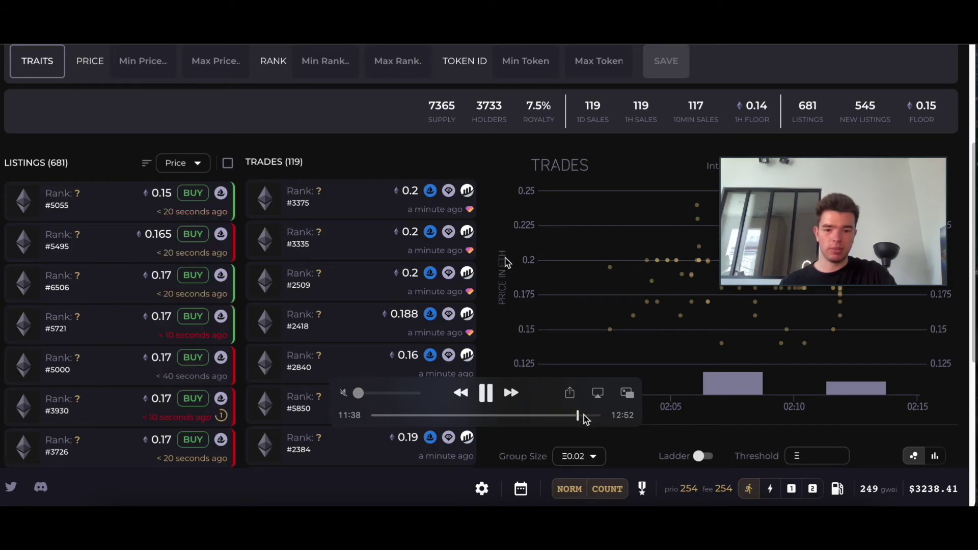
pyautogui.click(583, 416)
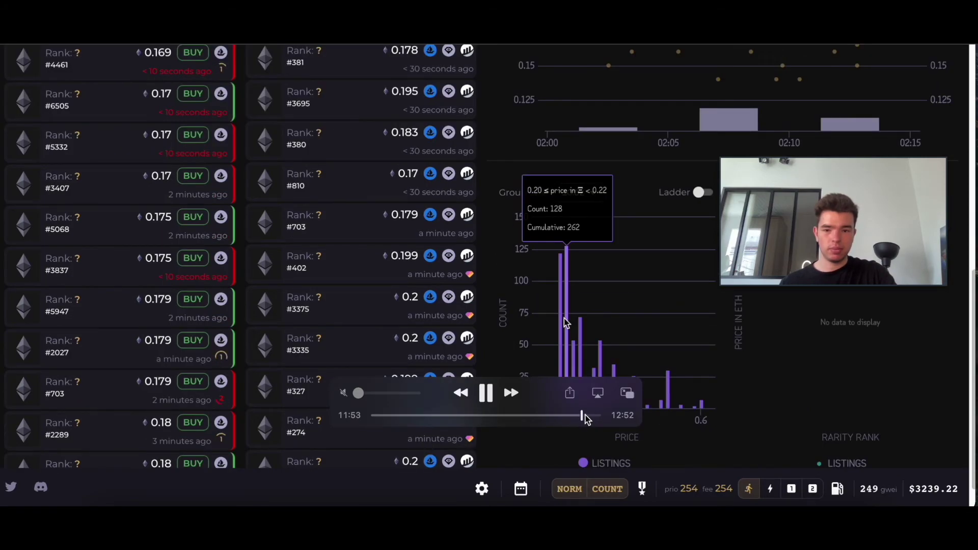
pyautogui.click(587, 415)
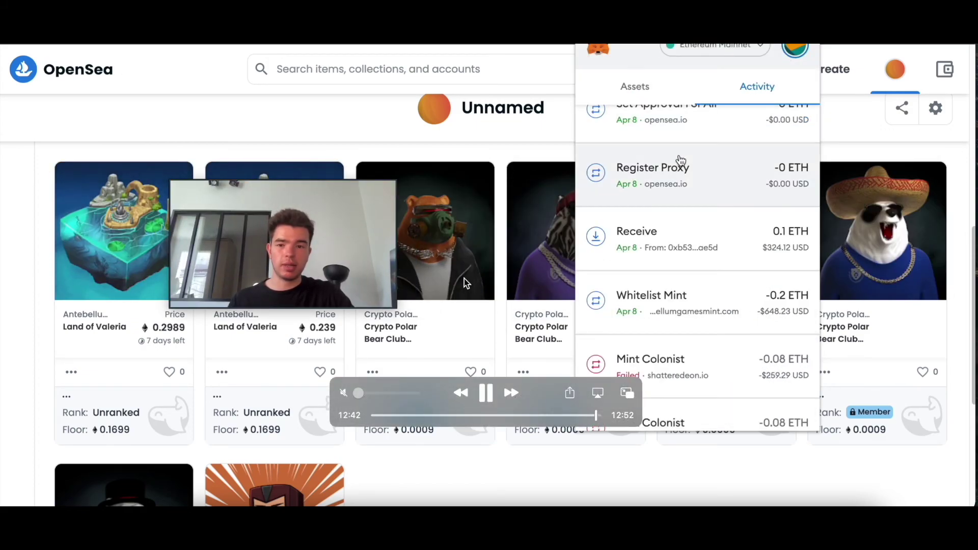
pyautogui.moveTo(298, 266); pyautogui.dragTo(127, 127)
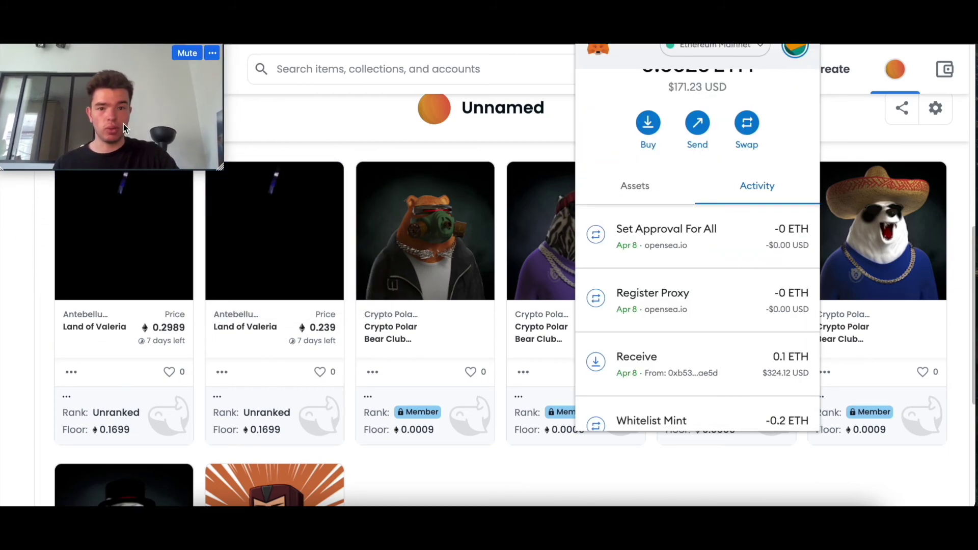